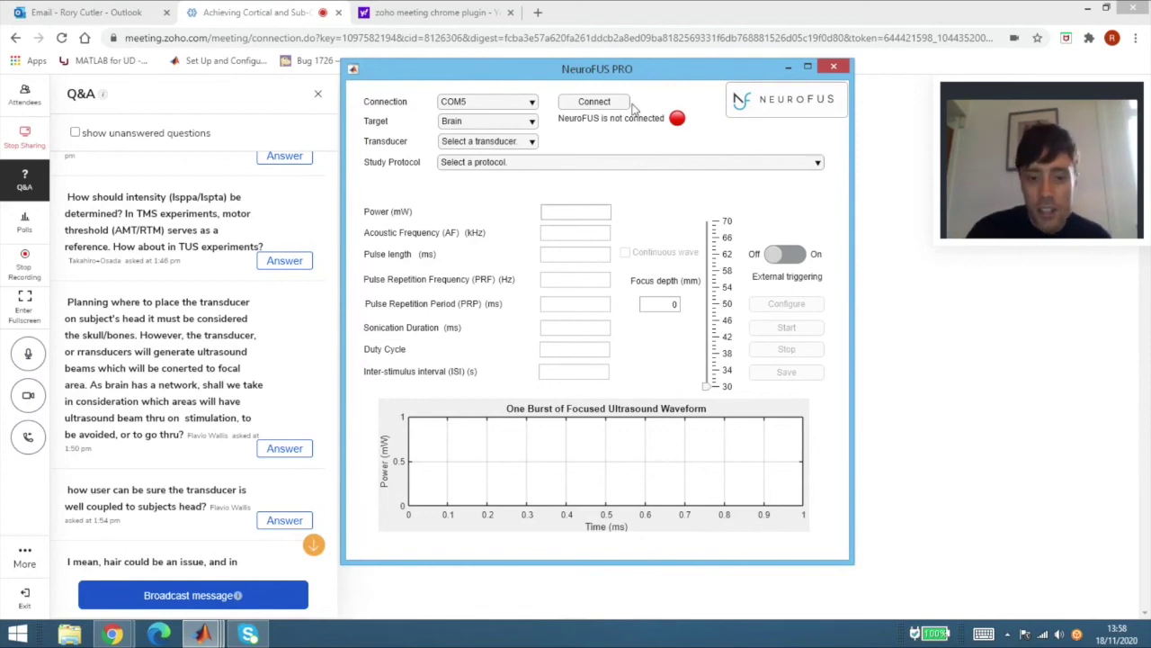
# Connect to the NeuroFUS device on COM5
pyautogui.click(612, 105)
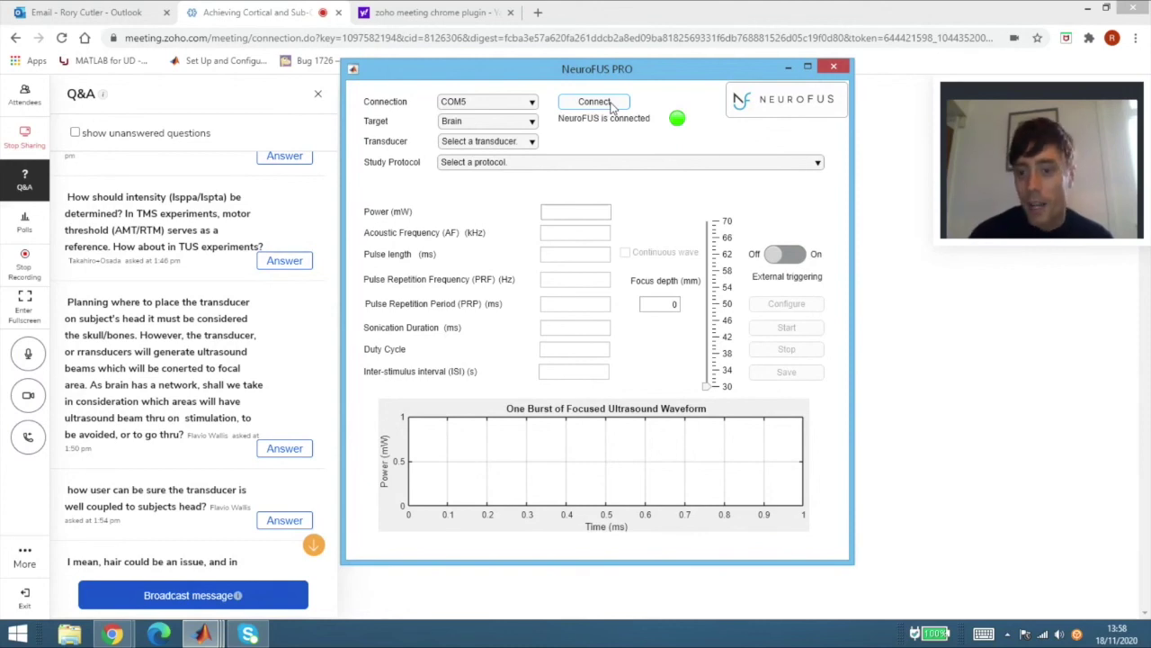
pyautogui.click(521, 106)
pyautogui.click(562, 130)
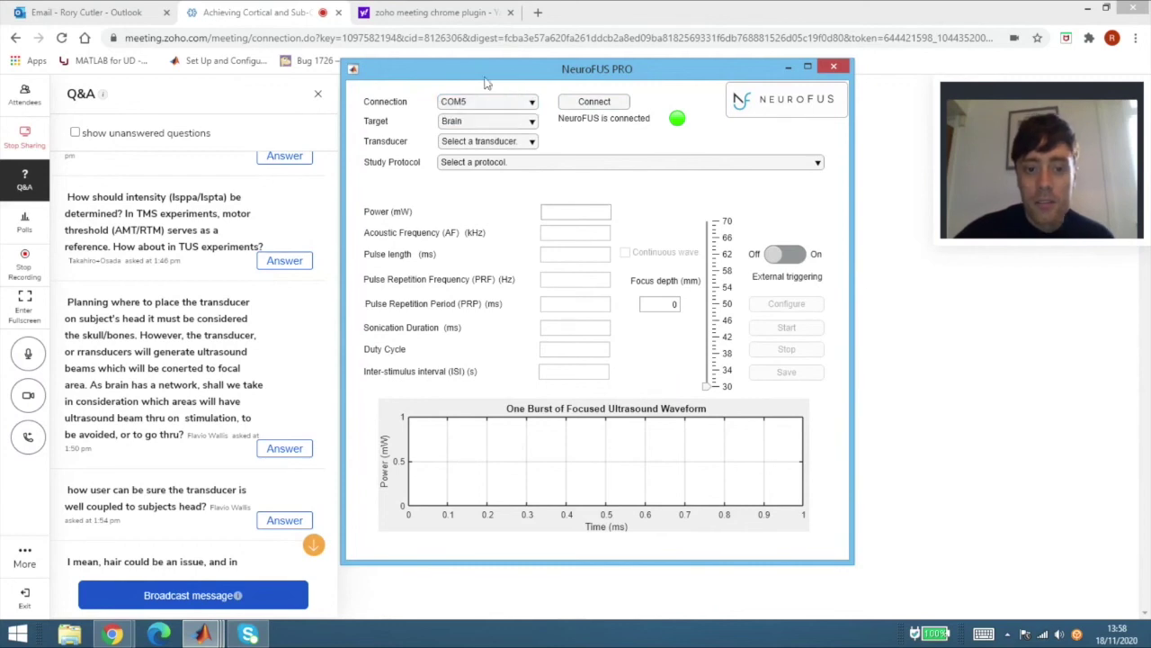
pyautogui.click(487, 106)
pyautogui.click(562, 147)
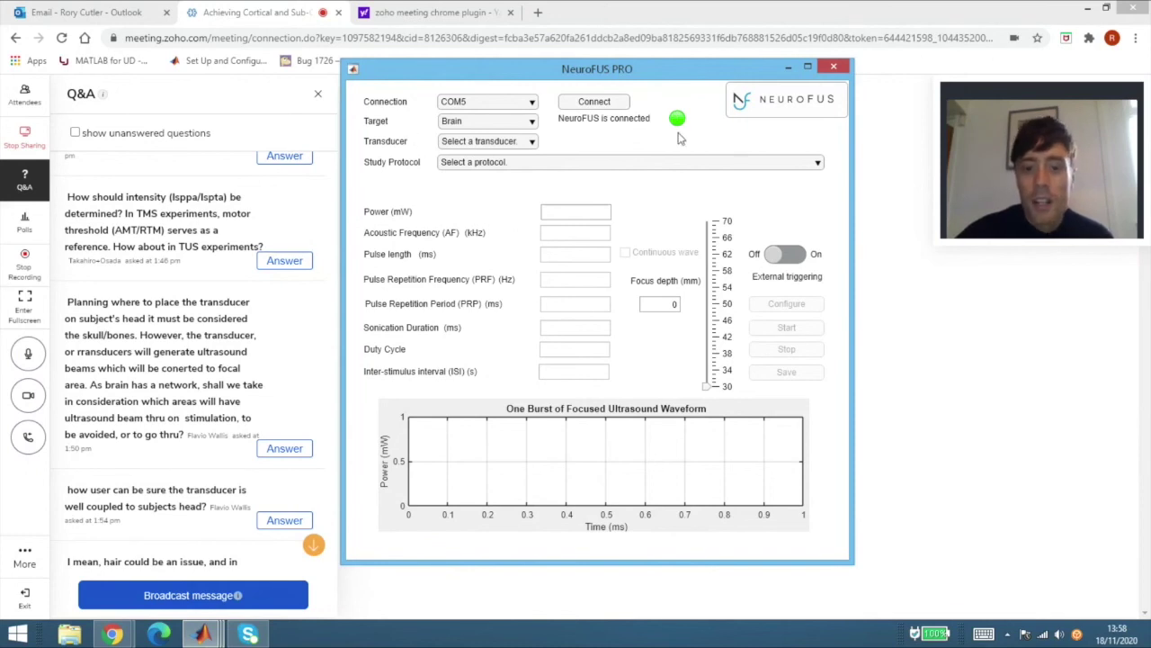
# Switch the target to Peripheral Nerve and return it to Brain
pyautogui.click(477, 125)
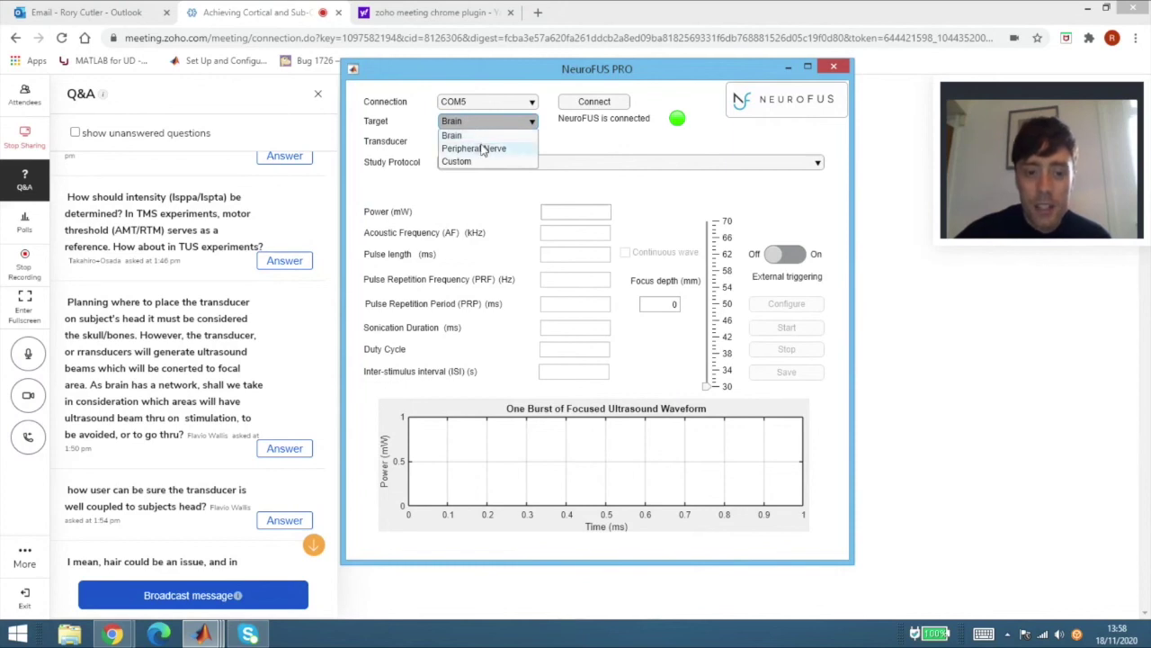
pyautogui.click(484, 149)
pyautogui.click(495, 126)
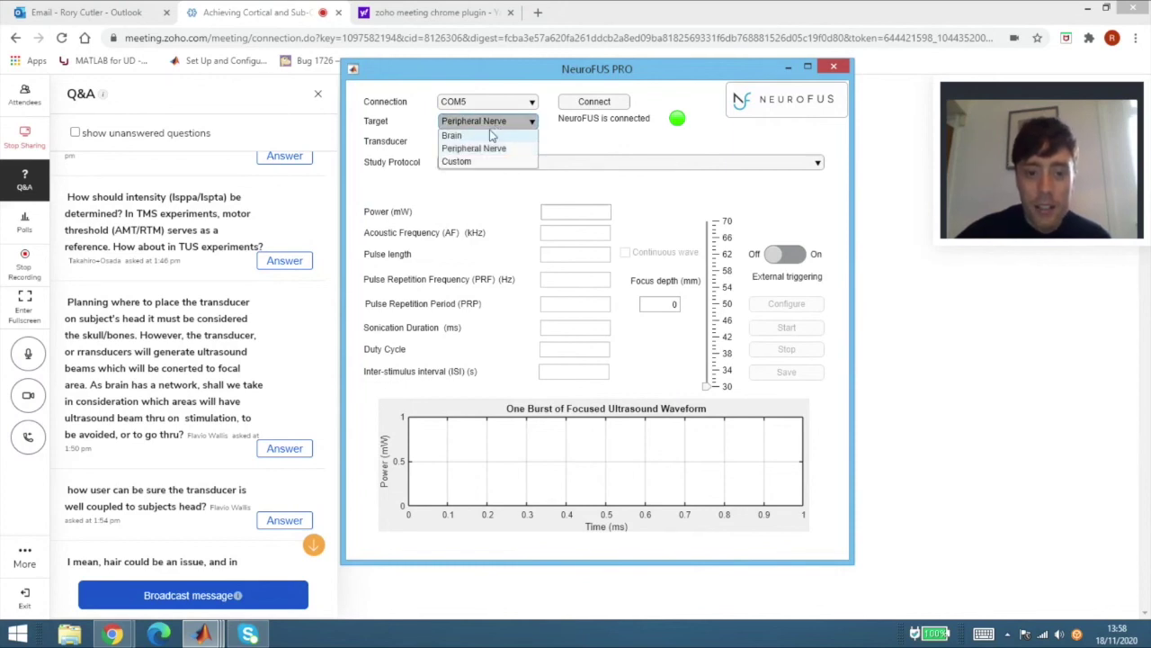
pyautogui.click(453, 135)
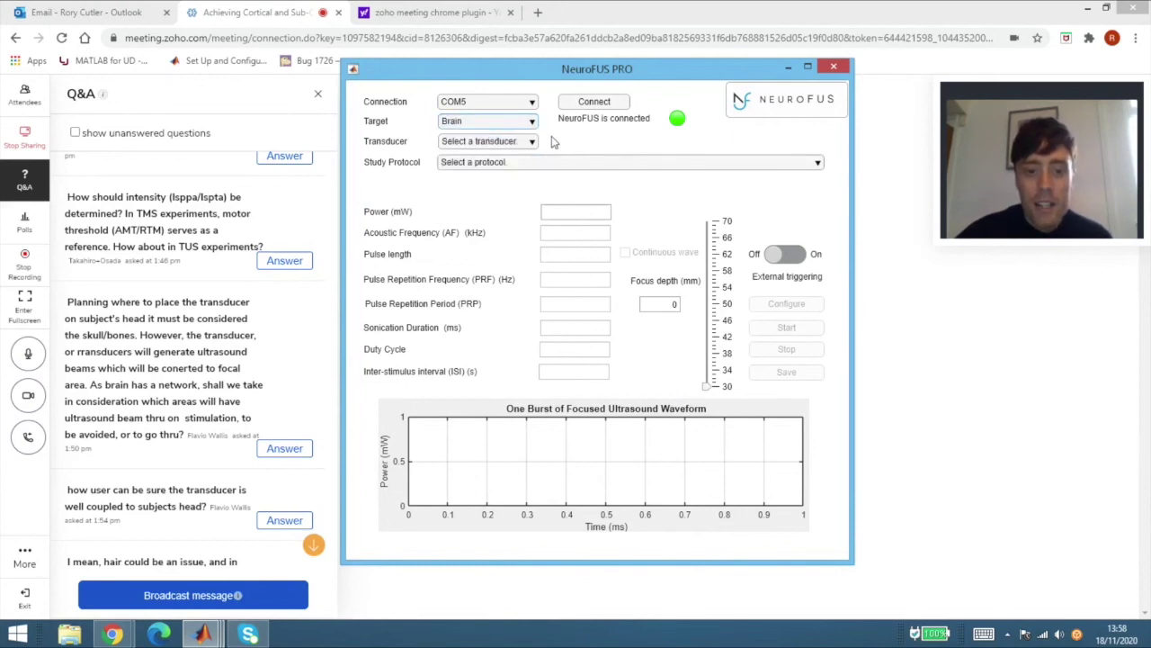
# Load the study protocol of 360 us pulses of 500 kHz pulsed at 1 kHz (M1) and set the power to 5000 mW
pyautogui.click(732, 164)
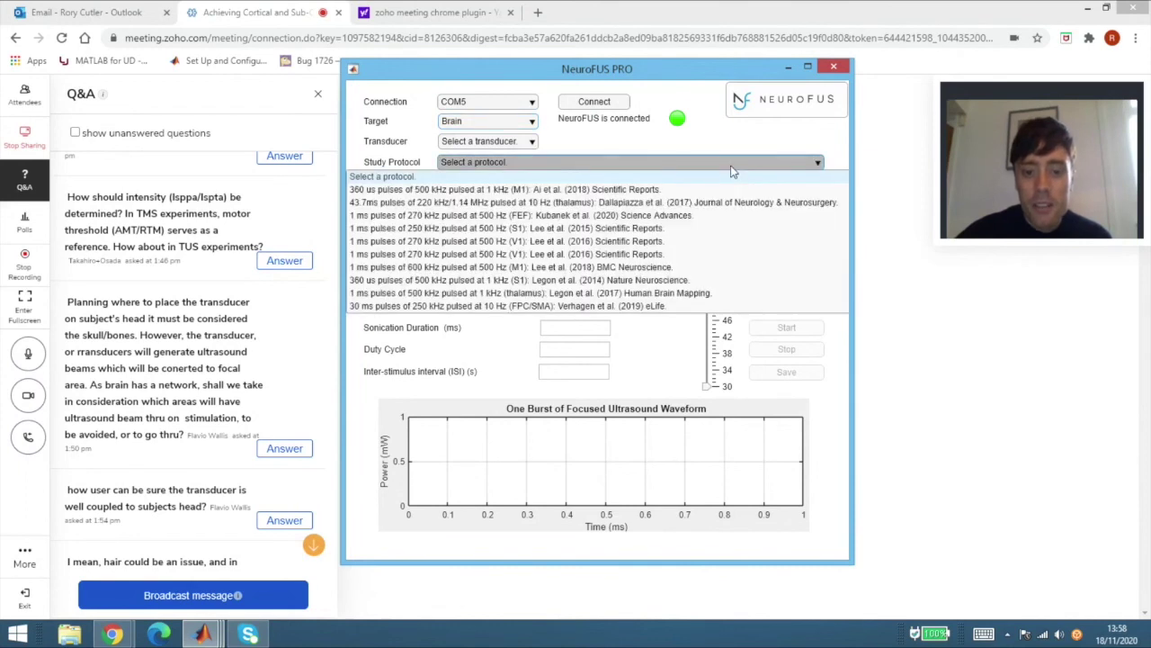
pyautogui.click(598, 189)
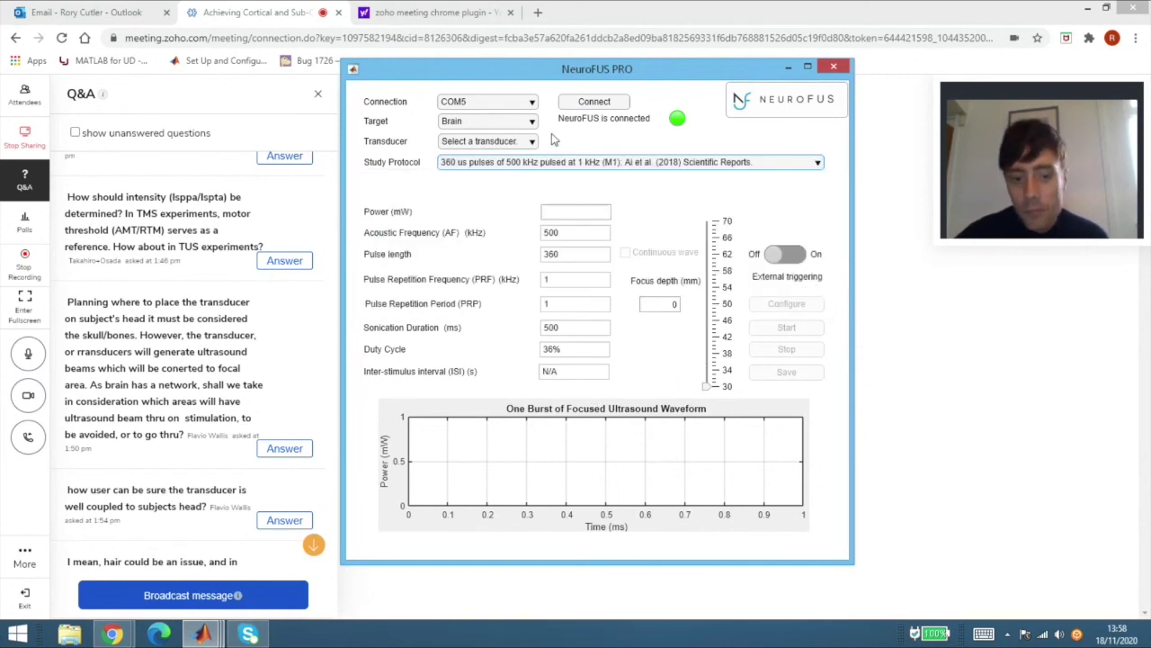
pyautogui.click(563, 212)
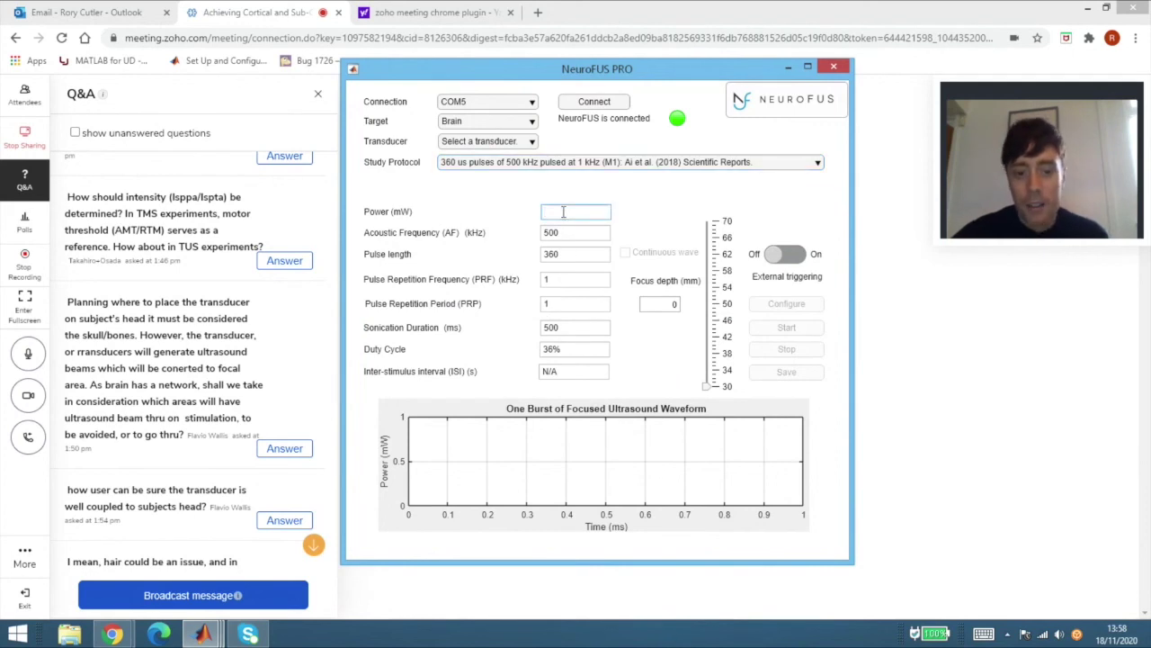
pyautogui.write('5000')
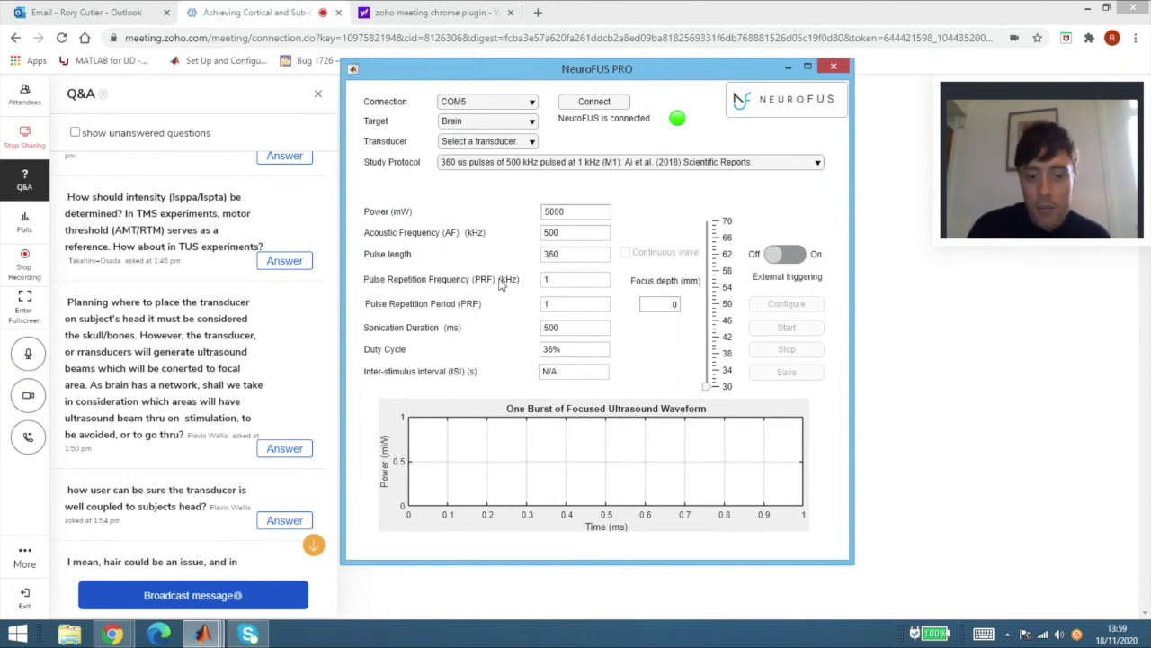
pyautogui.click(546, 283)
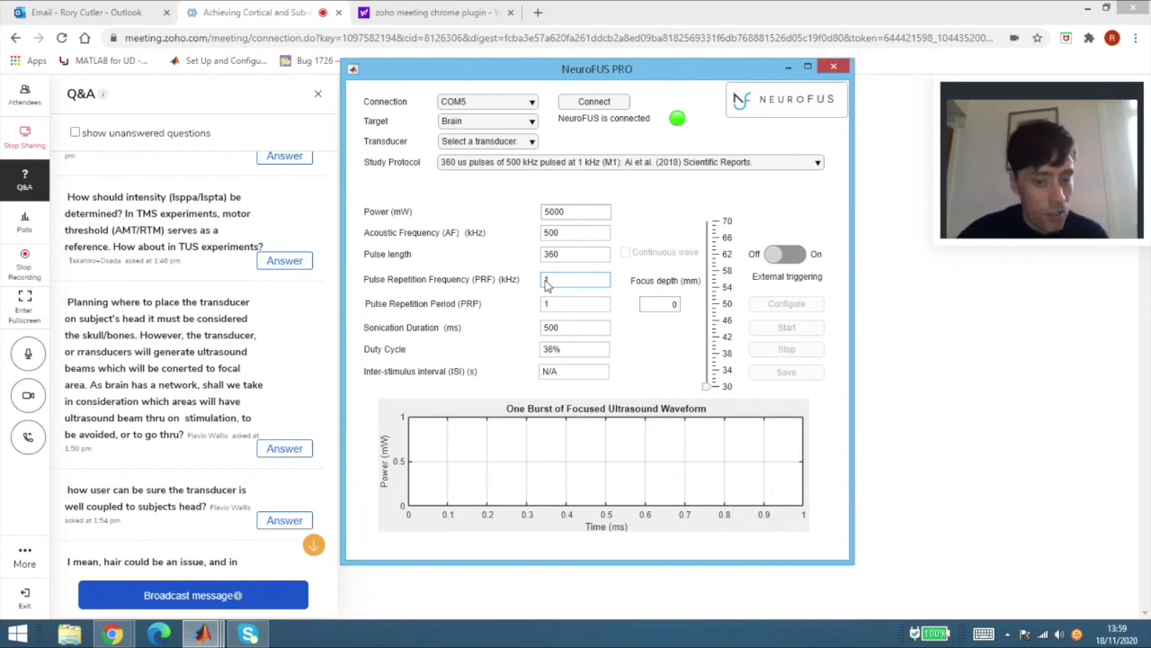
pyautogui.click(637, 341)
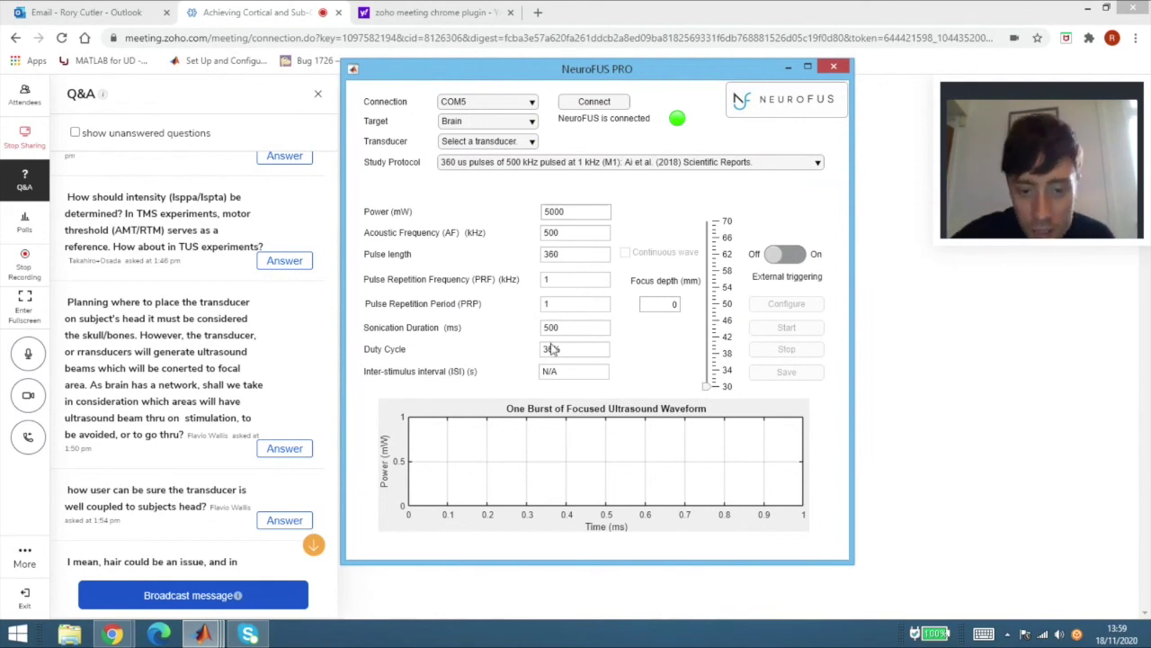
# Set the focus depth to about 48.61 mm
pyautogui.click(654, 303)
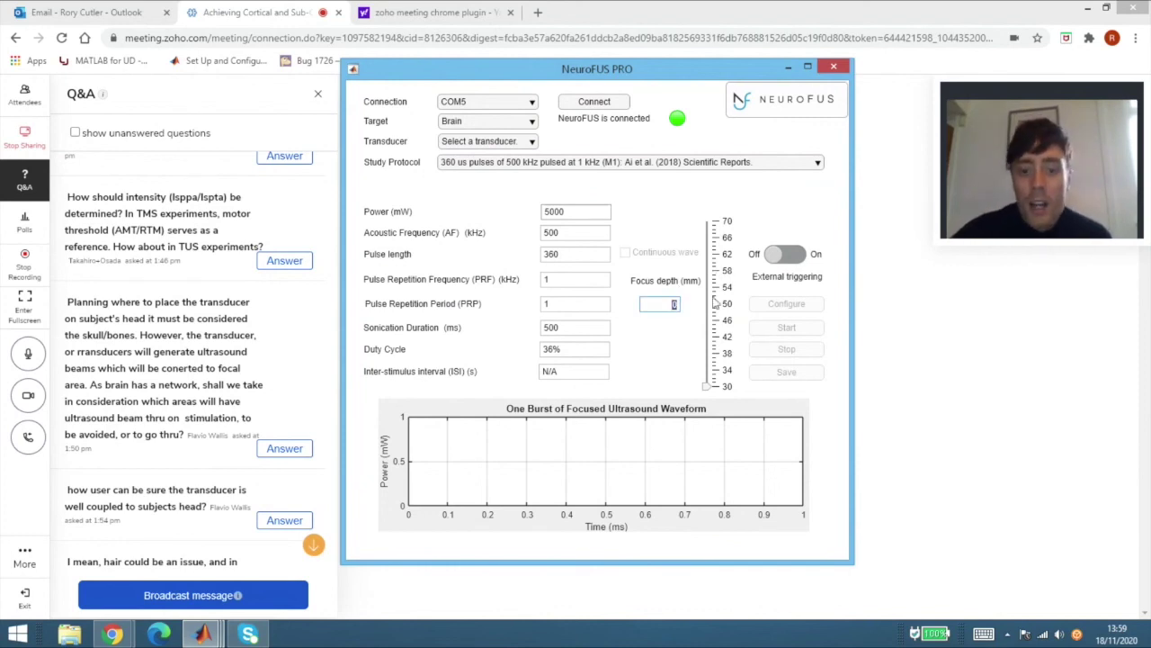
pyautogui.click(716, 303)
pyautogui.moveTo(718, 278); pyautogui.dragTo(710, 309)
# Choose the CTX-500 transducer and configure the device to plot the burst waveform
pyautogui.click(497, 141)
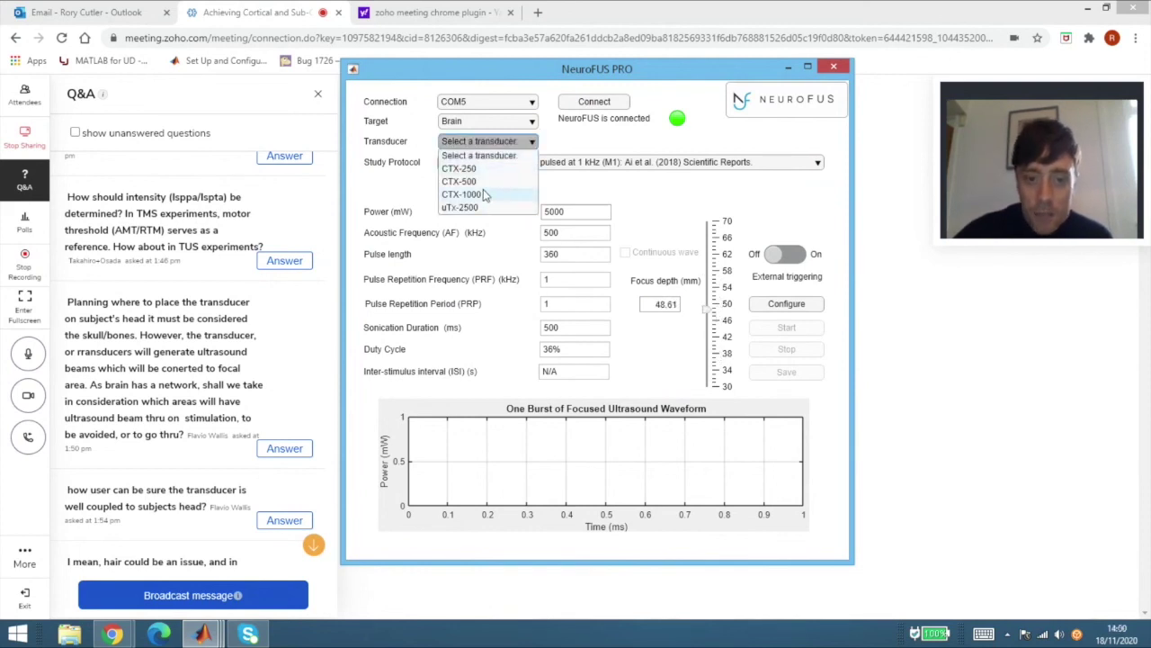
pyautogui.click(482, 184)
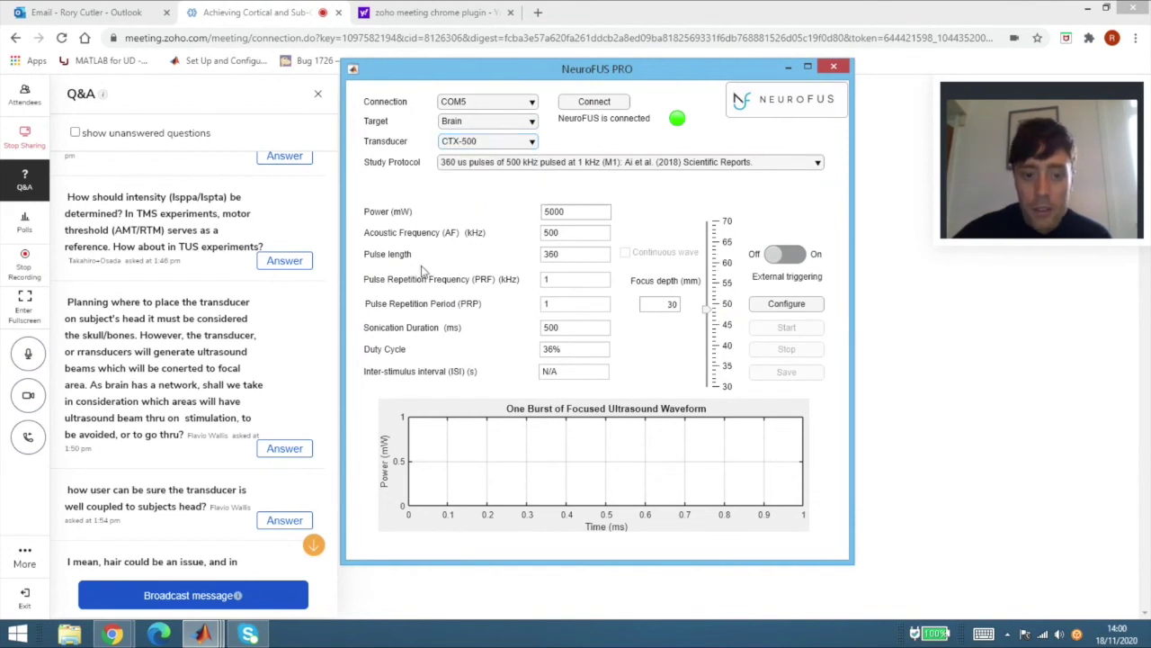
pyautogui.click(554, 233)
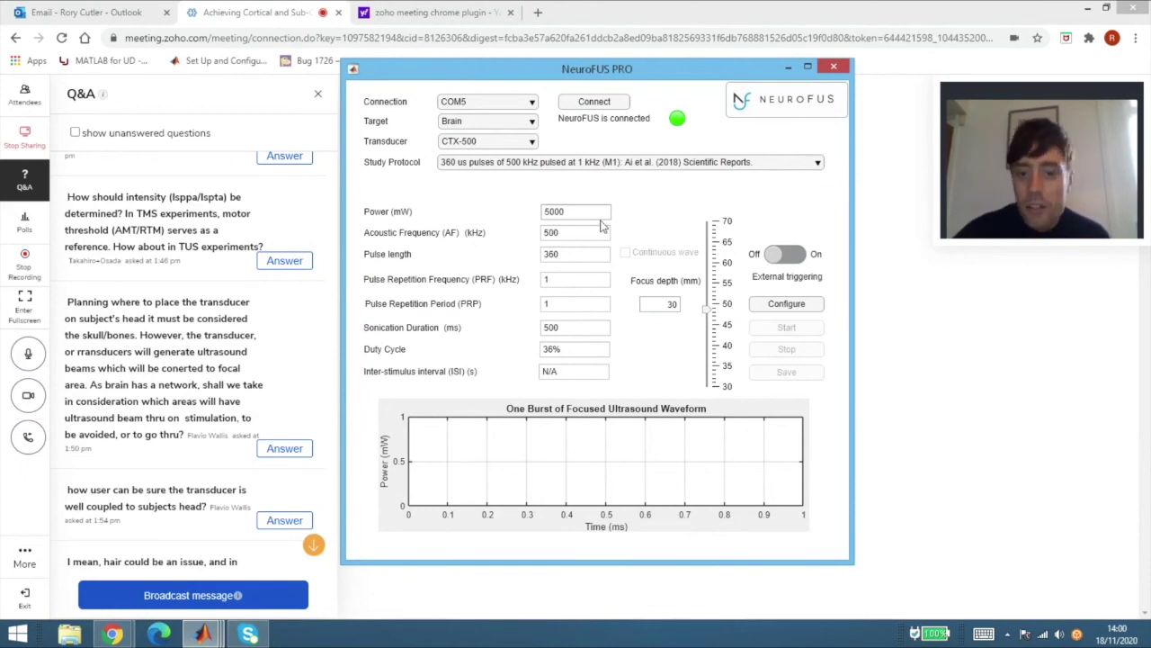
pyautogui.click(765, 308)
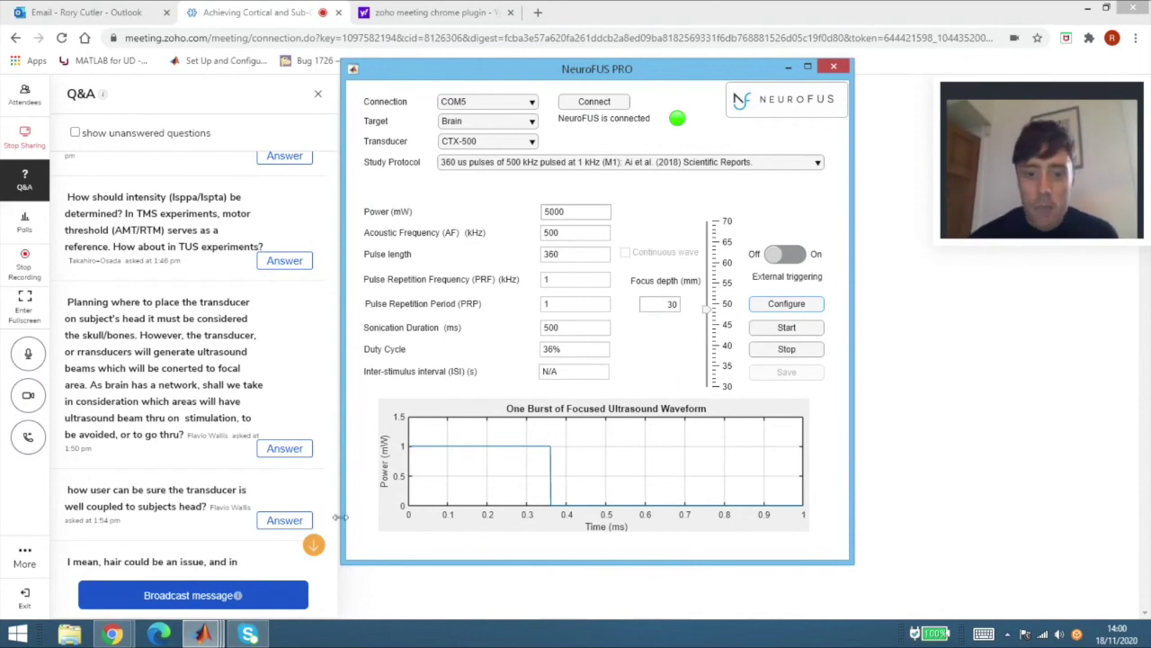
# Load the 43.7 ms, 220 kHz/1.14 MHz thalamus protocol pulsed at 10 Hz and set the focus depth to about 55.22 mm
pyautogui.click(658, 167)
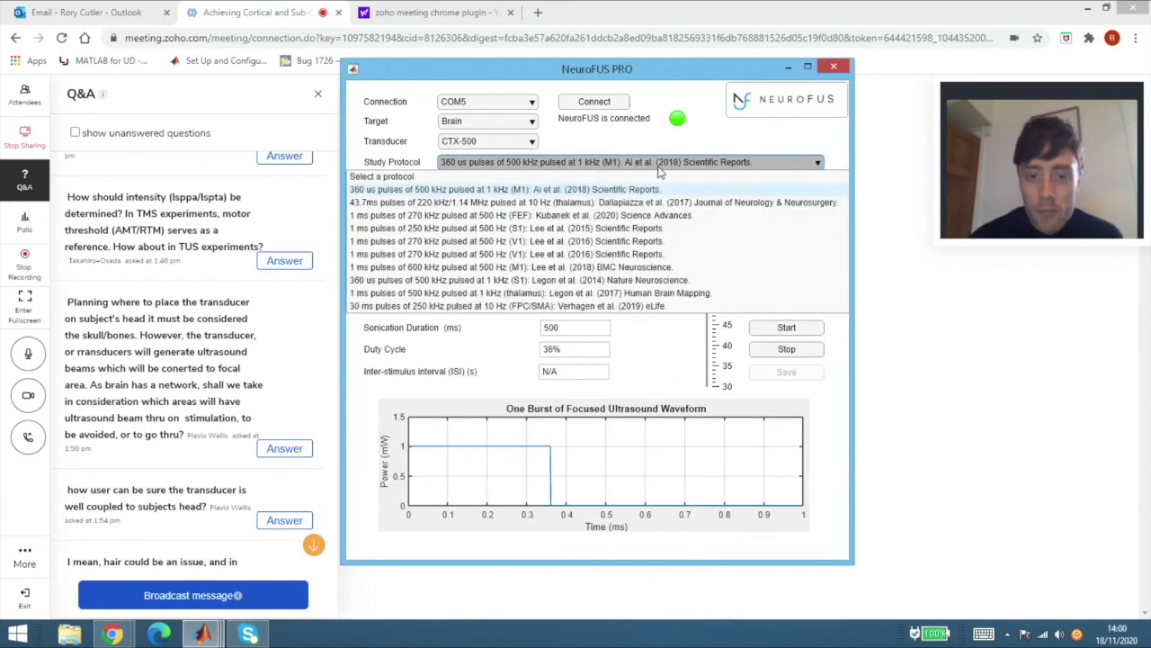
pyautogui.click(624, 208)
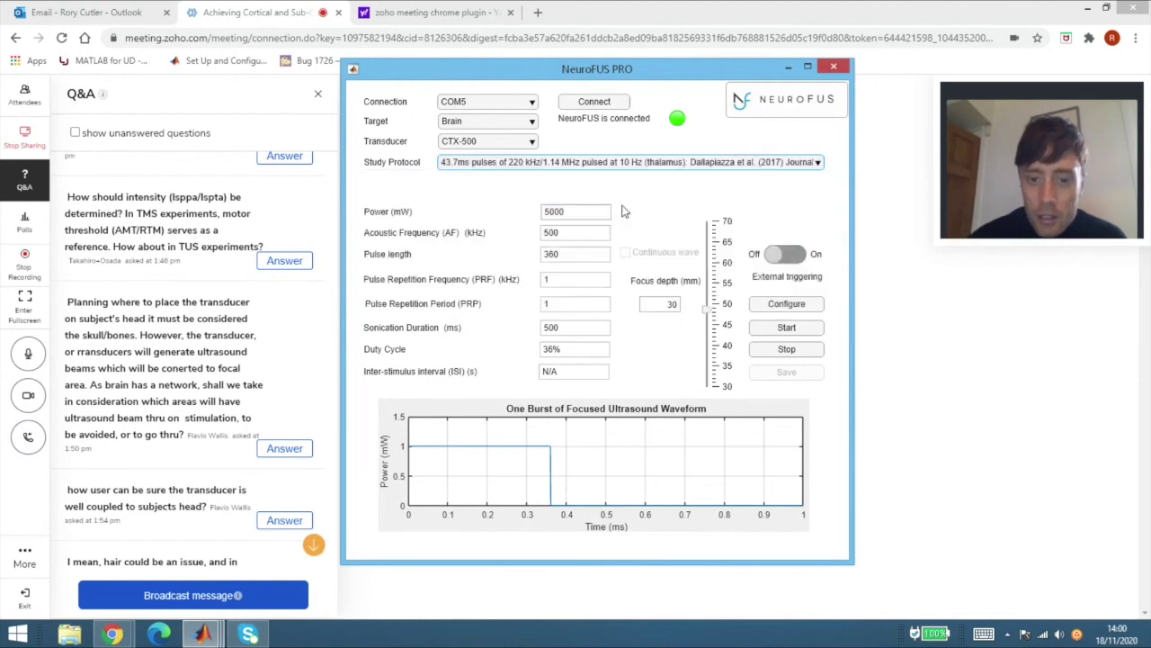
pyautogui.click(711, 283)
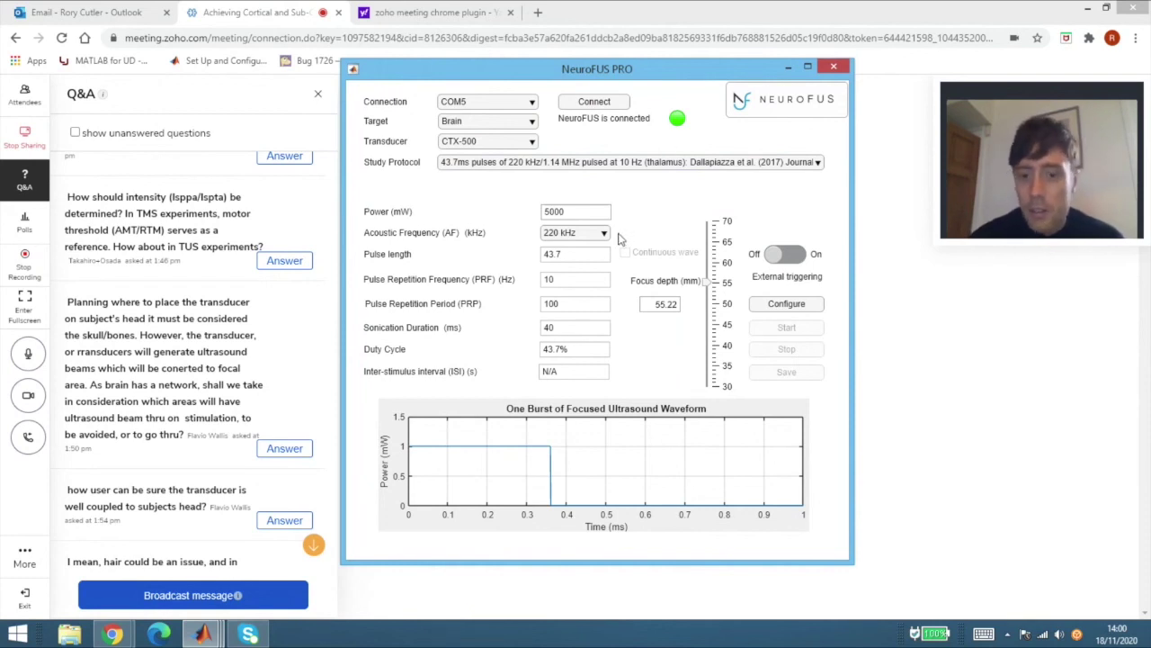
# Switch the acoustic frequency to 1.14 MHz and back to 220 kHz, and try to configure the device with the CTX-500 transducer
pyautogui.click(578, 234)
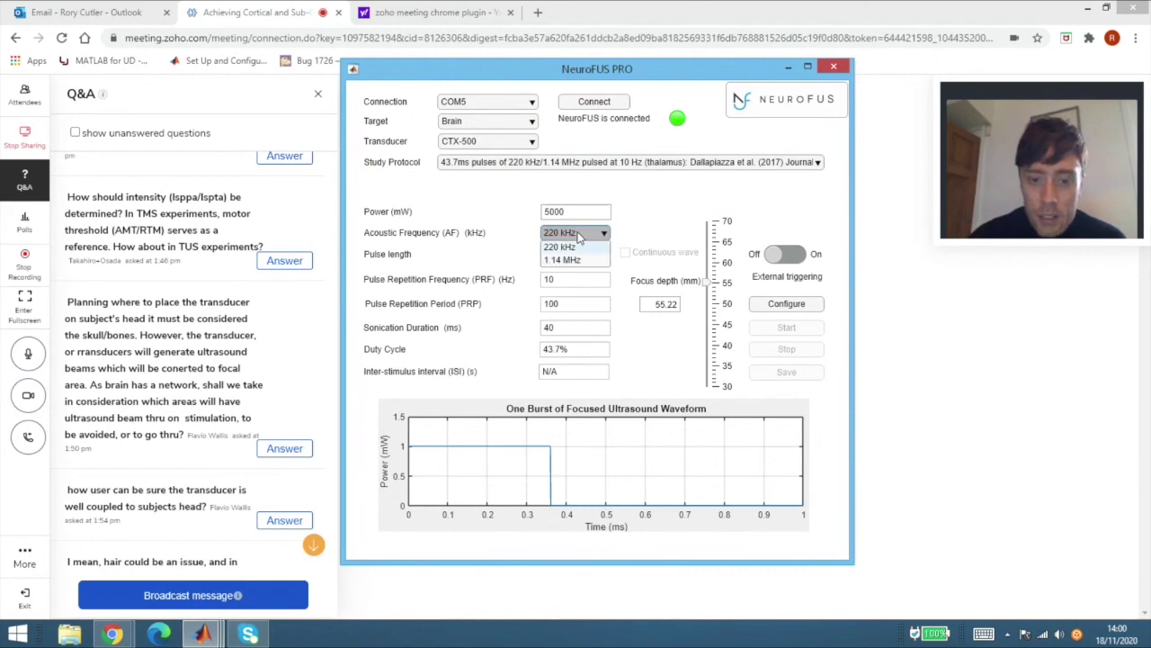
pyautogui.click(576, 259)
pyautogui.click(581, 235)
pyautogui.click(572, 248)
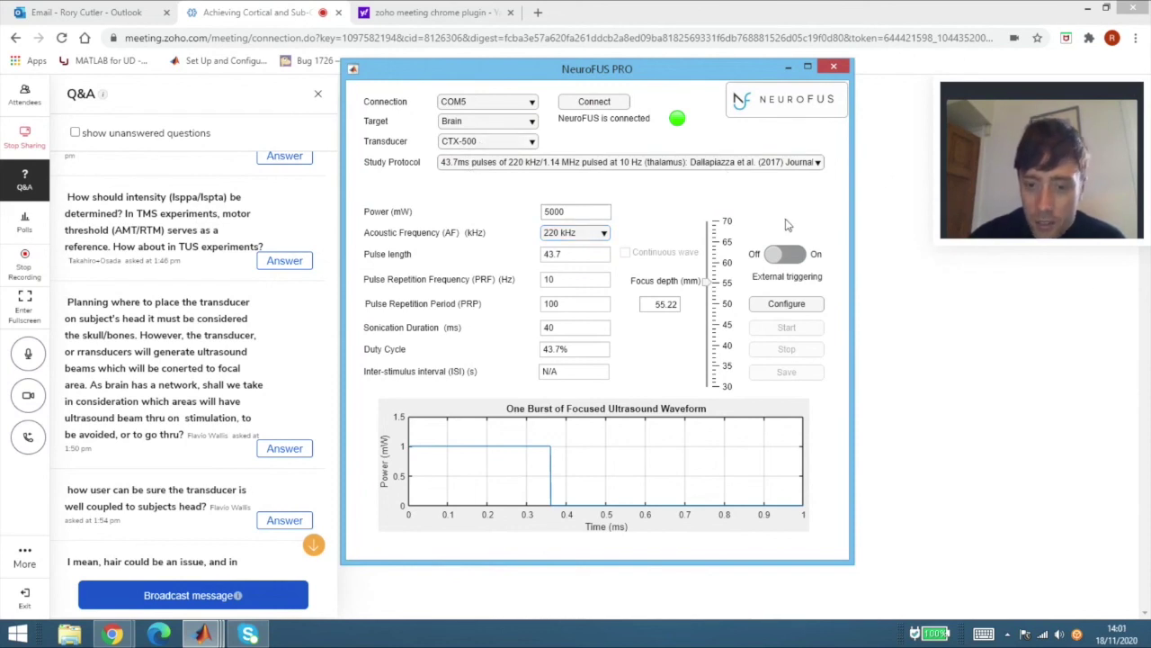
pyautogui.click(800, 306)
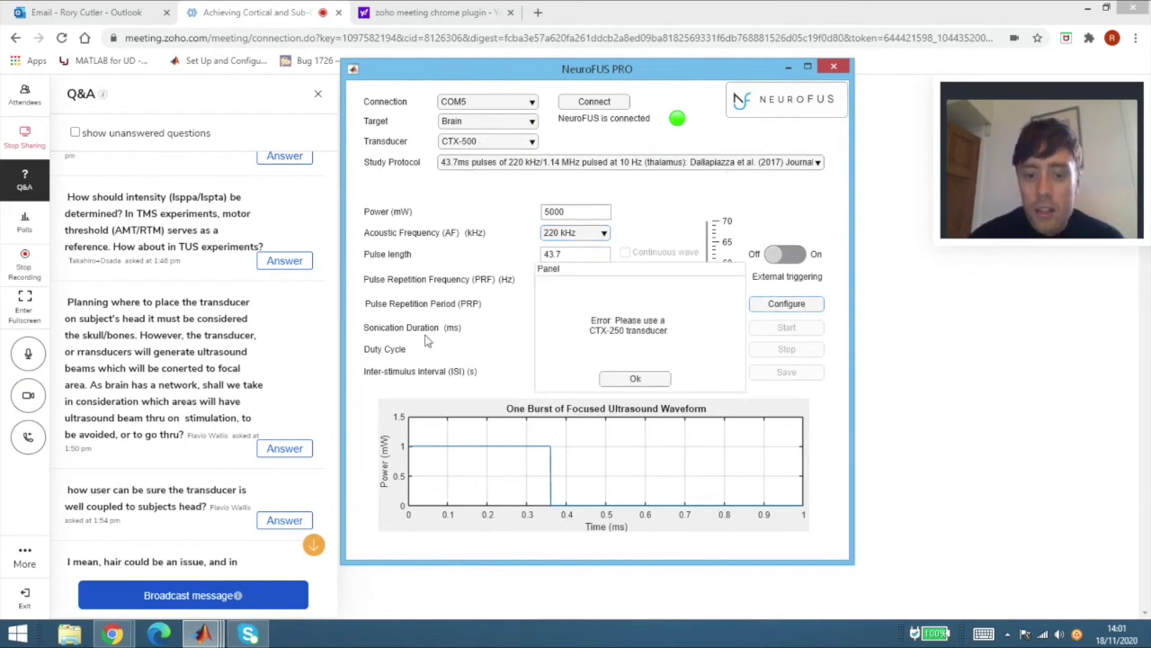
pyautogui.click(639, 381)
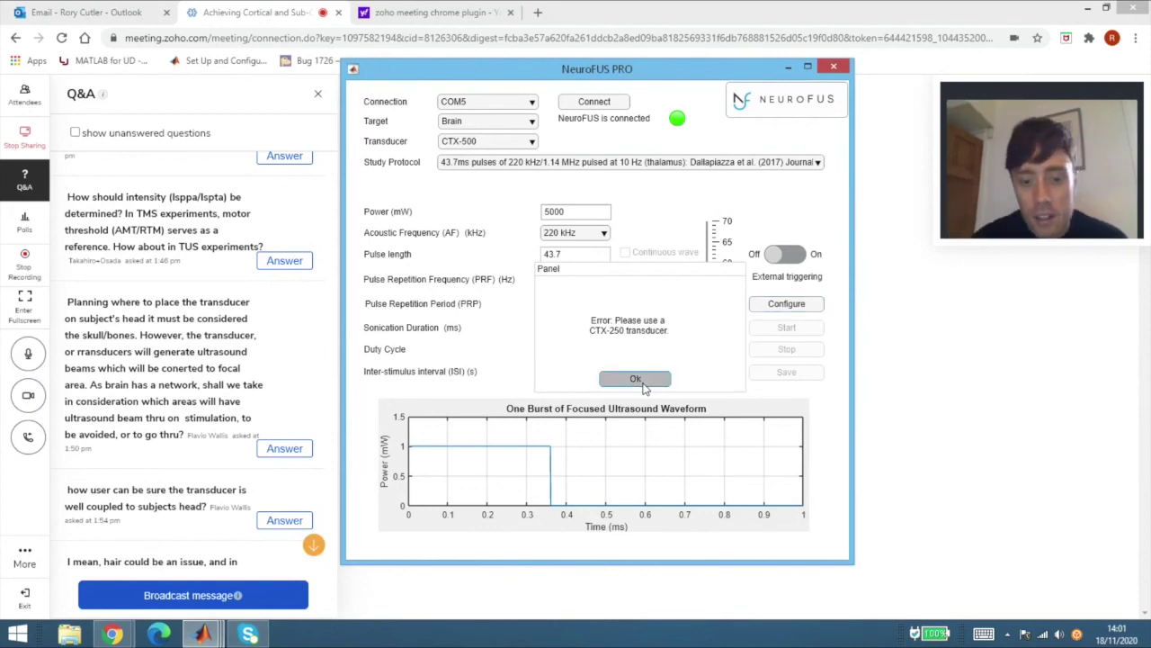
# Change the transducer to CTX-250 and set the focus depth to about 48.26 mm
pyautogui.click(463, 144)
pyautogui.click(460, 168)
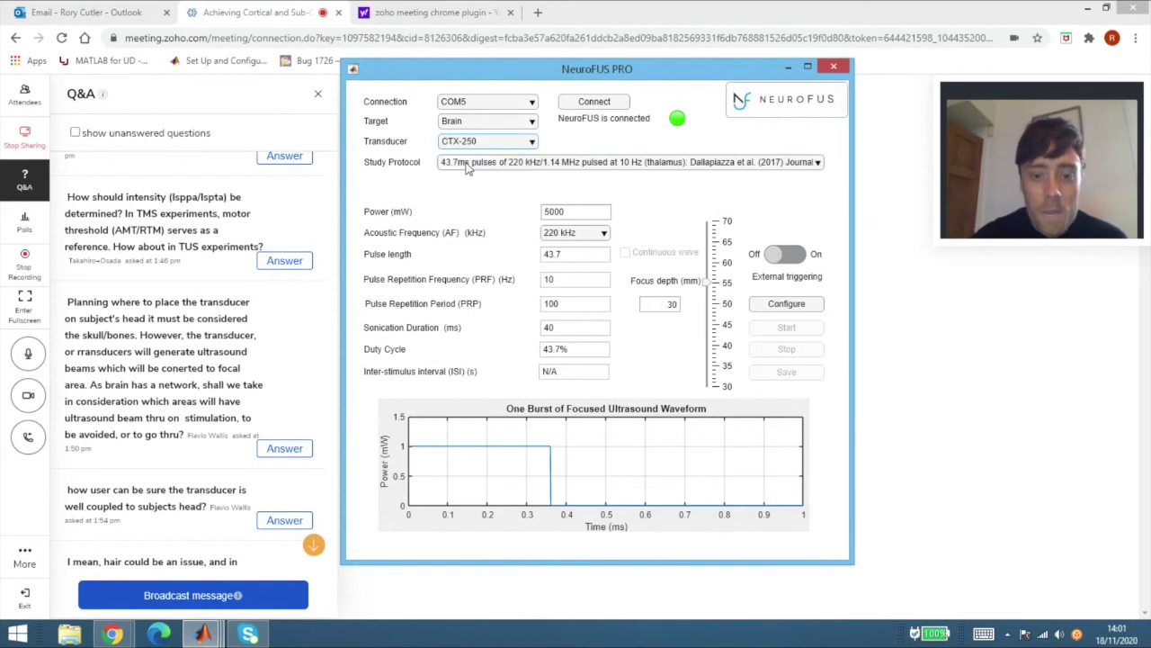
pyautogui.click(712, 312)
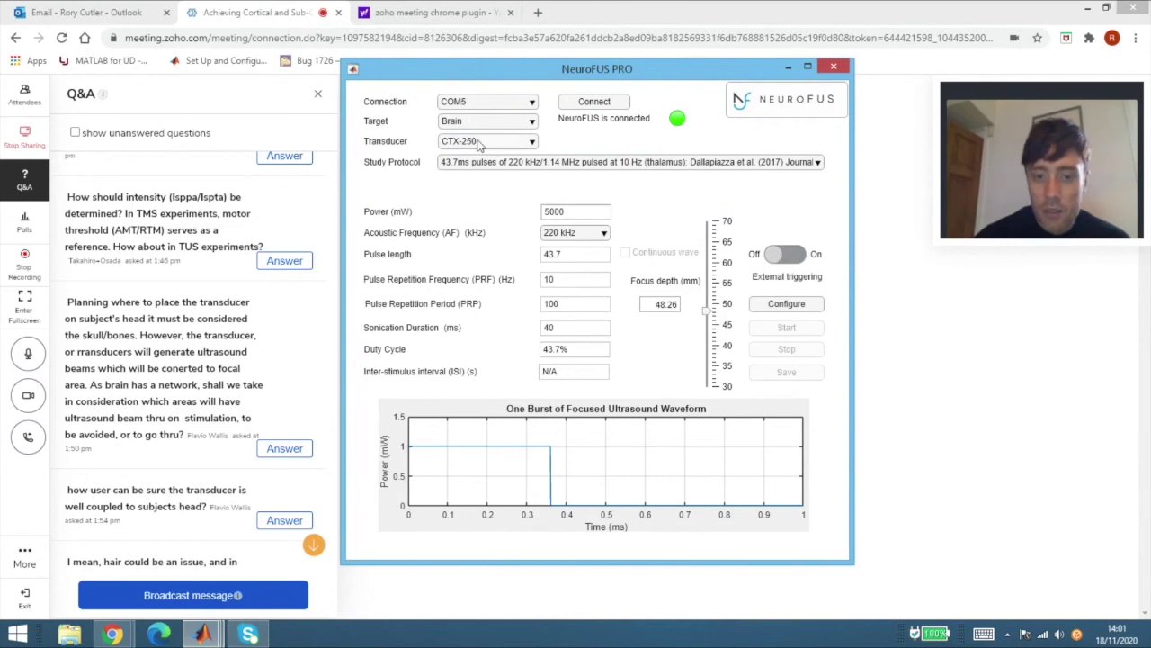
# Load the protocol of 30 ms pulses of 250 kHz pulsed at 10 Hz (FPC/SMA) and set the focus depth to about 49.48 mm
pyautogui.click(521, 161)
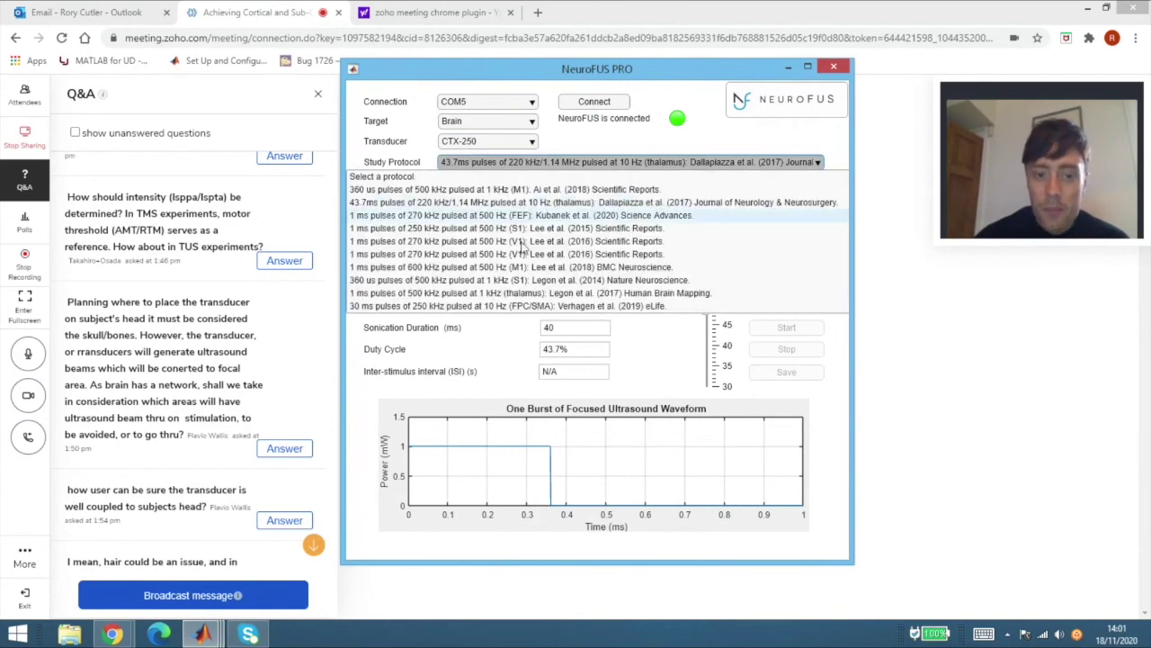
pyautogui.click(518, 306)
pyautogui.moveTo(717, 295); pyautogui.dragTo(717, 312)
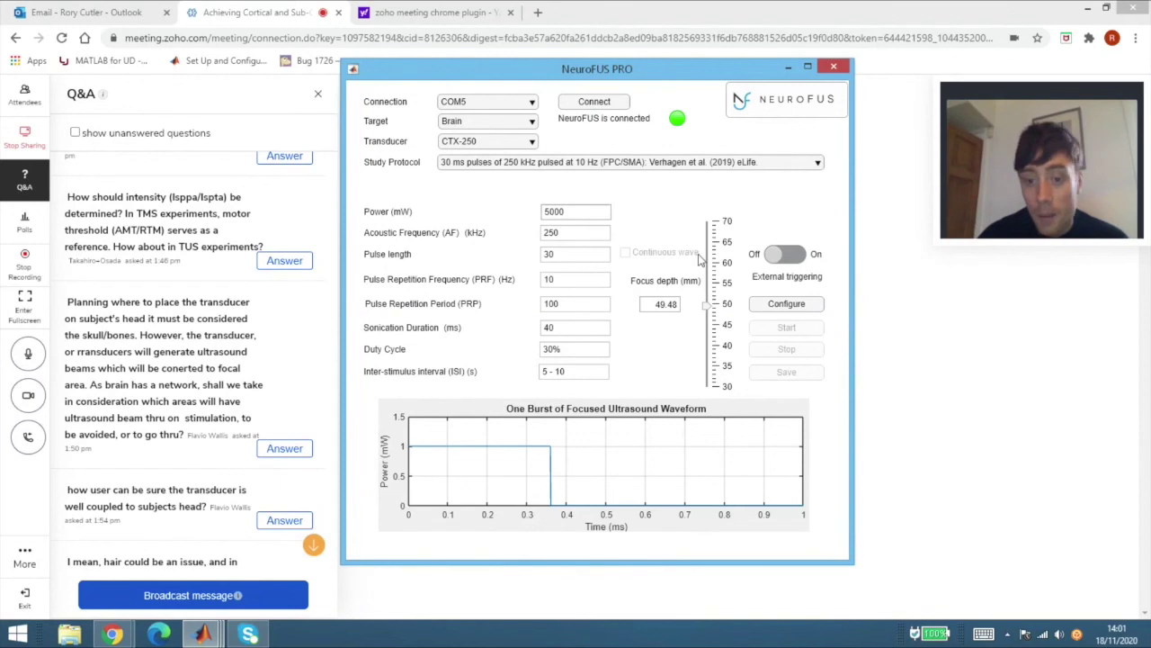
# Load the 1 ms, 500 kHz thalamus protocol, and replace it with 1 ms pulses of 270 kHz pulsed at 500 Hz (FEF)
pyautogui.click(610, 161)
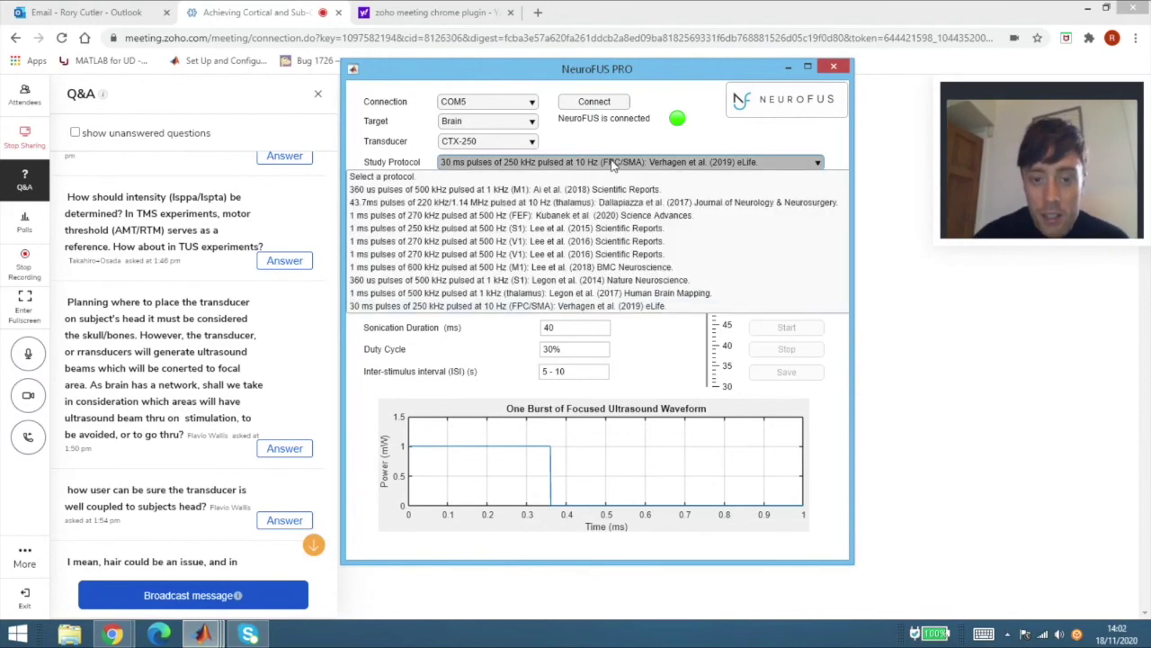
pyautogui.click(567, 293)
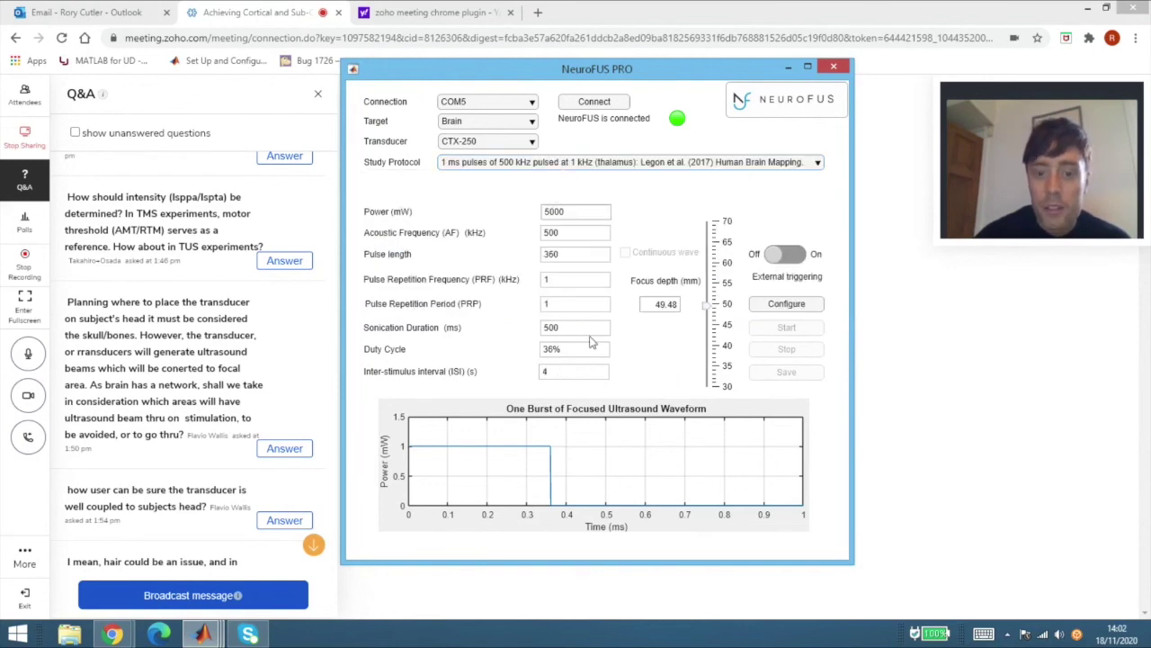
pyautogui.click(608, 164)
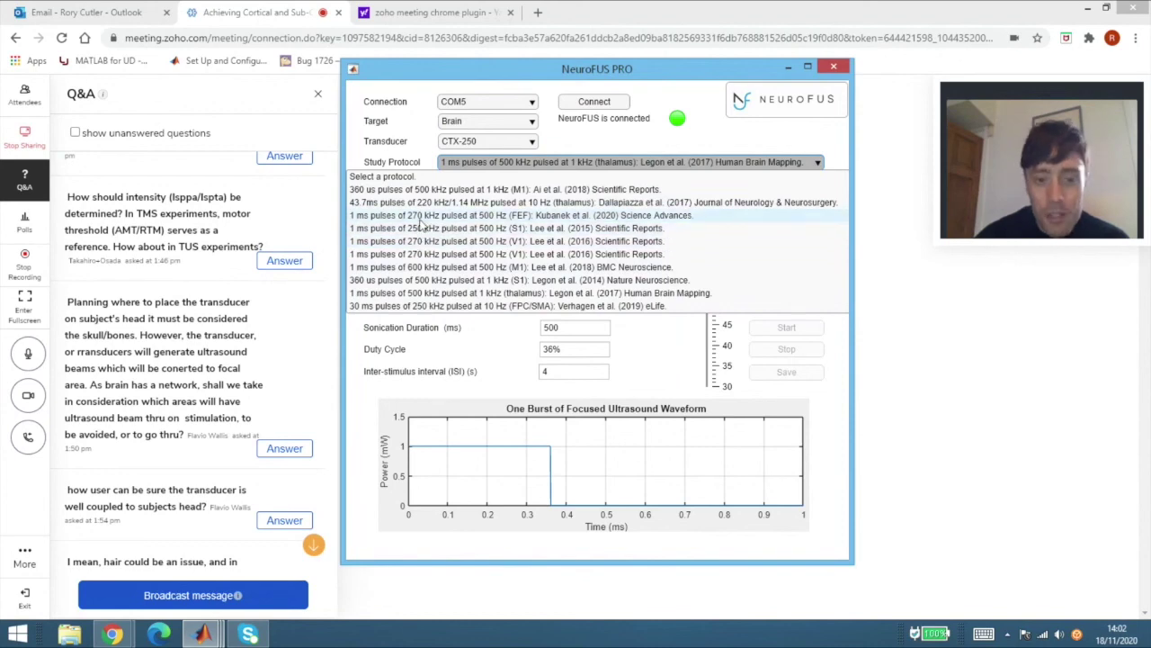
pyautogui.click(494, 218)
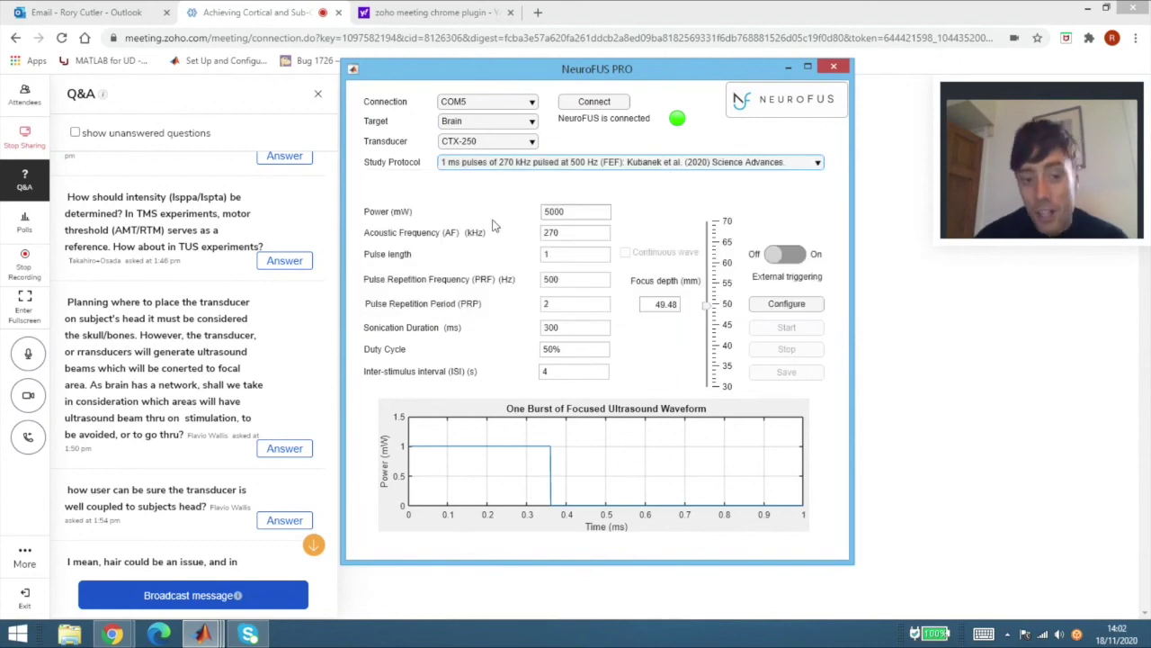
pyautogui.click(666, 168)
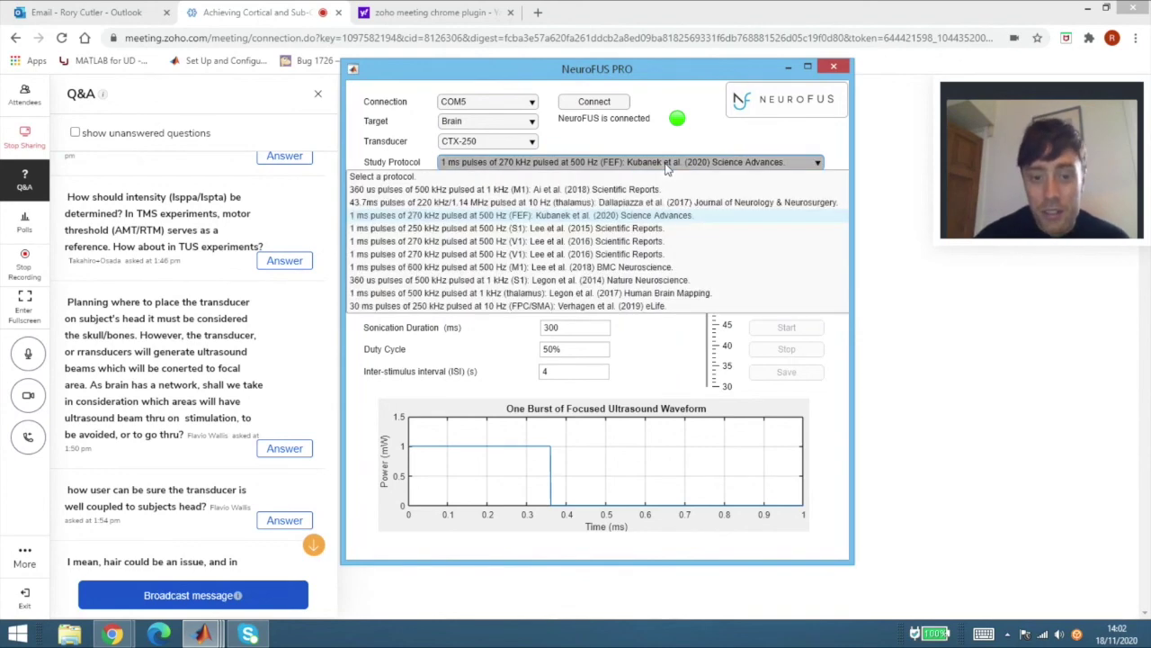
pyautogui.click(637, 141)
# Switch the target to Peripheral Nerve and load the frog pacinian corpuscle stimulation protocol
pyautogui.click(445, 124)
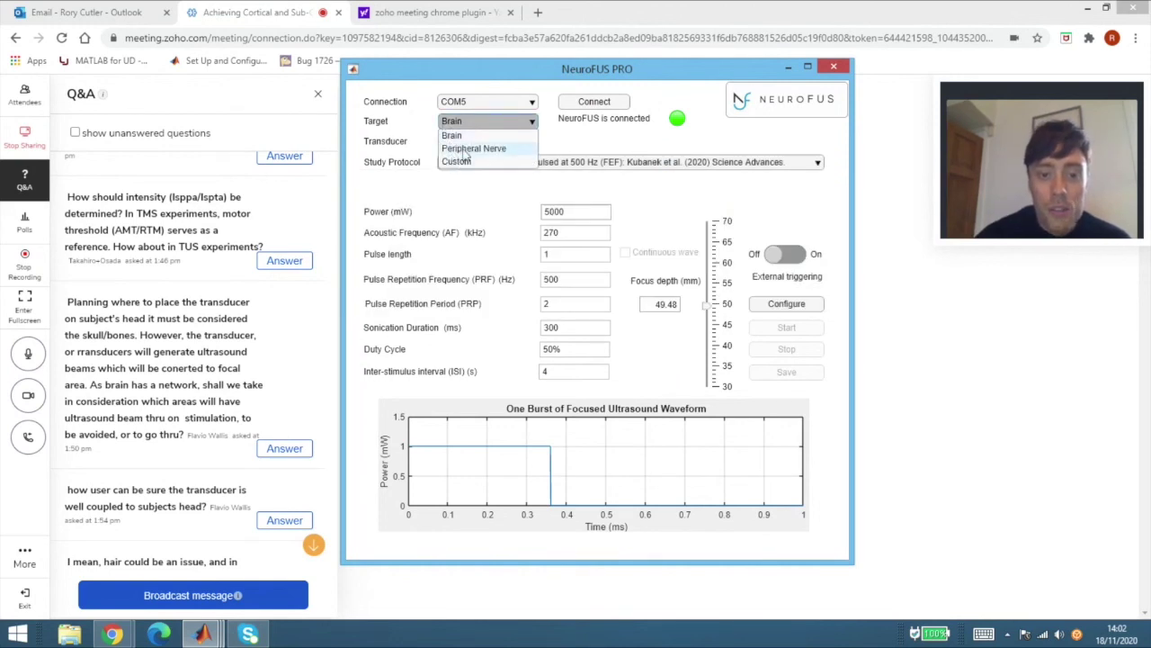
pyautogui.click(470, 149)
pyautogui.click(580, 163)
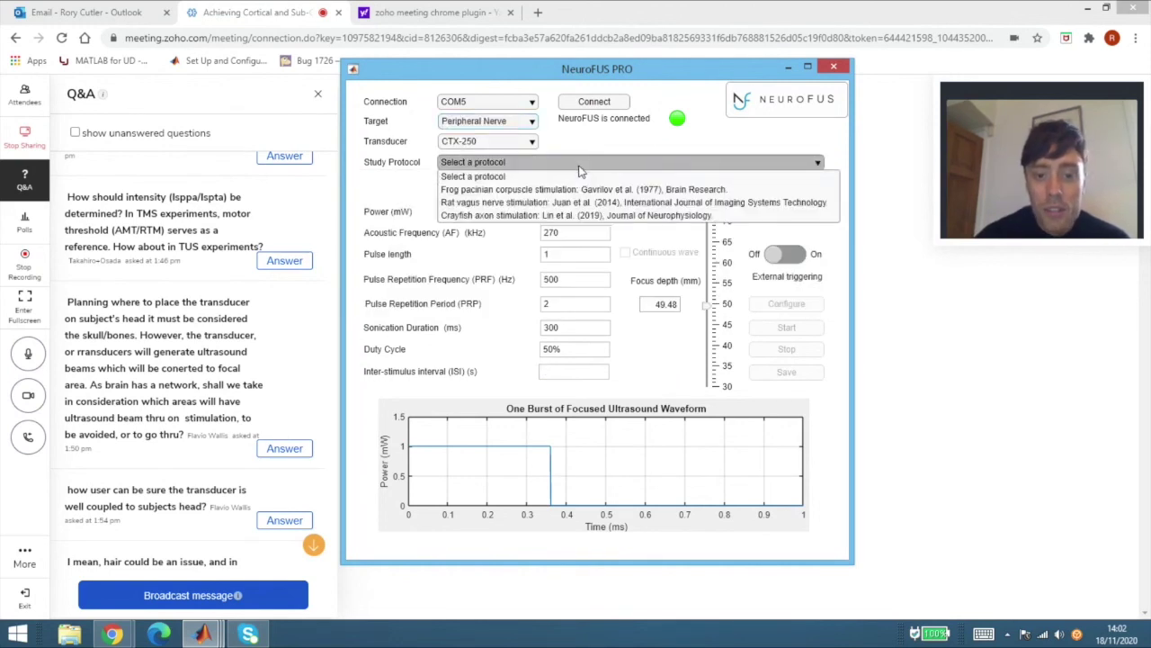
pyautogui.click(641, 190)
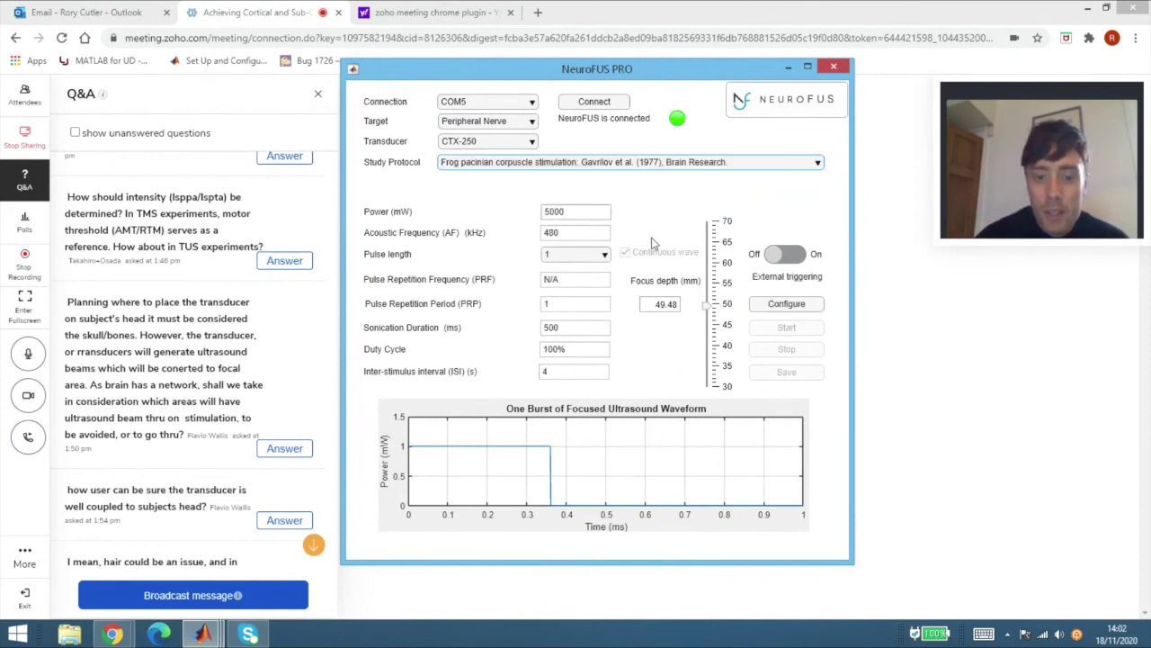
# Set the frog protocol's pulse length to 10, and change it to 100
pyautogui.click(578, 255)
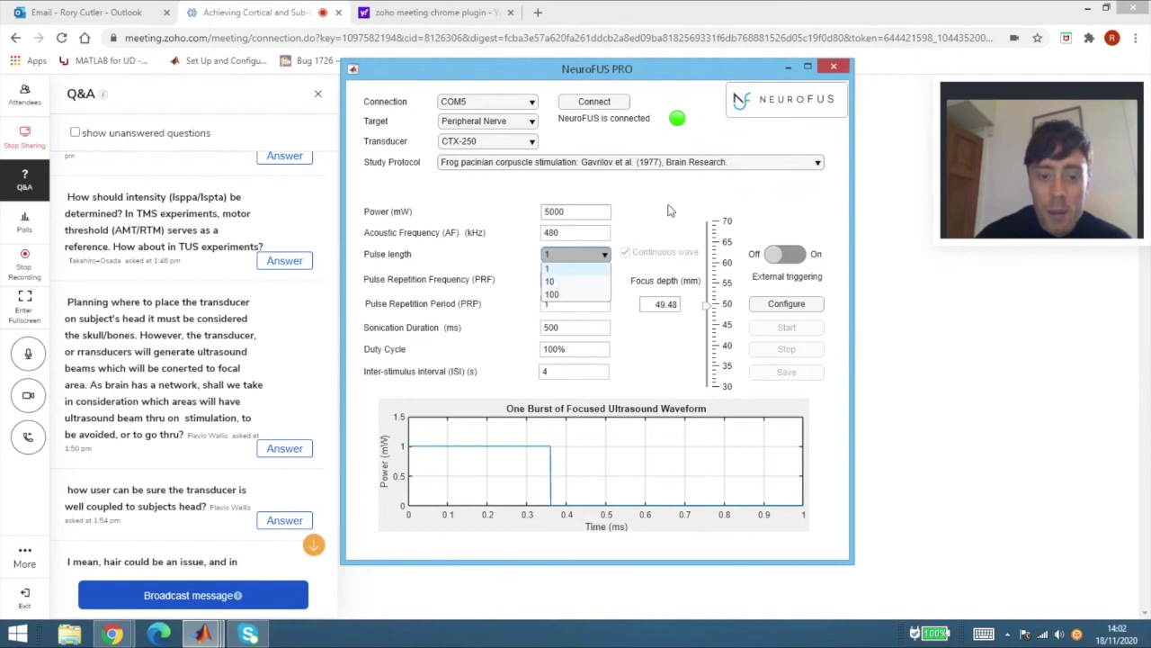
pyautogui.click(575, 268)
pyautogui.click(583, 257)
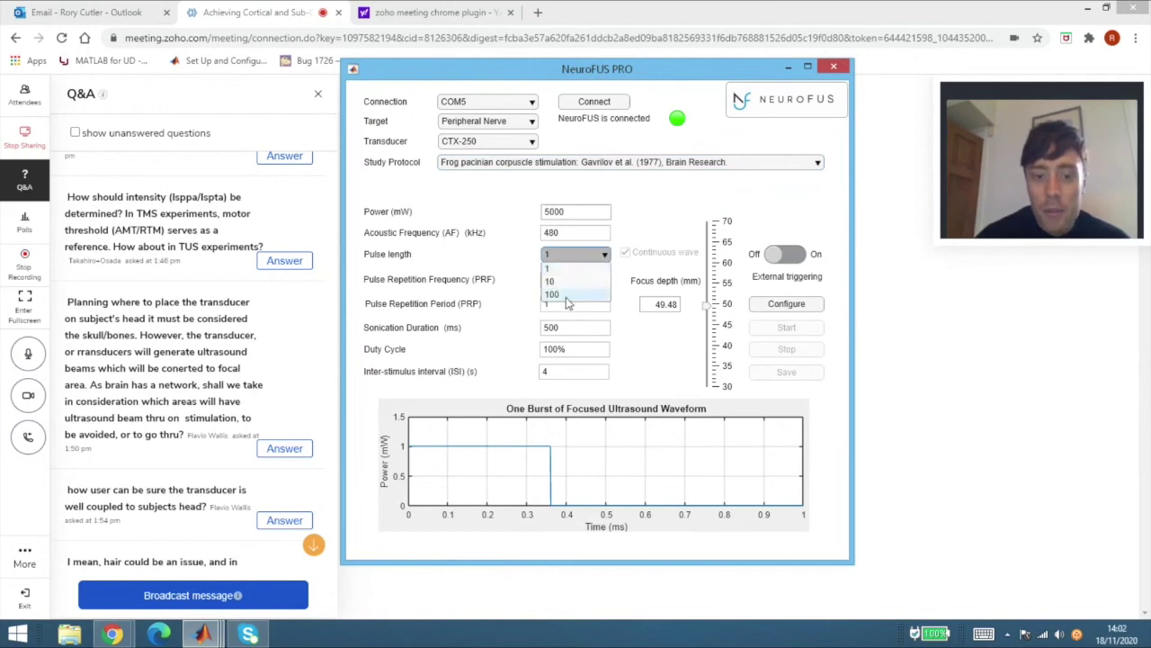
pyautogui.click(569, 282)
pyautogui.click(585, 259)
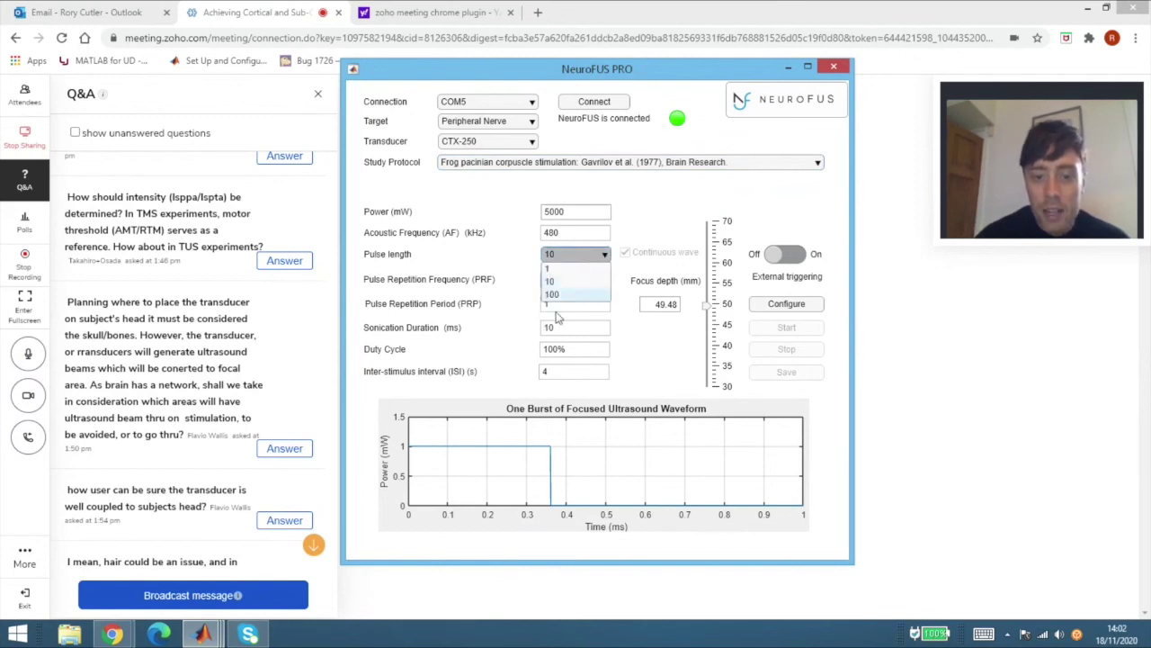
pyautogui.click(575, 296)
pyautogui.click(630, 166)
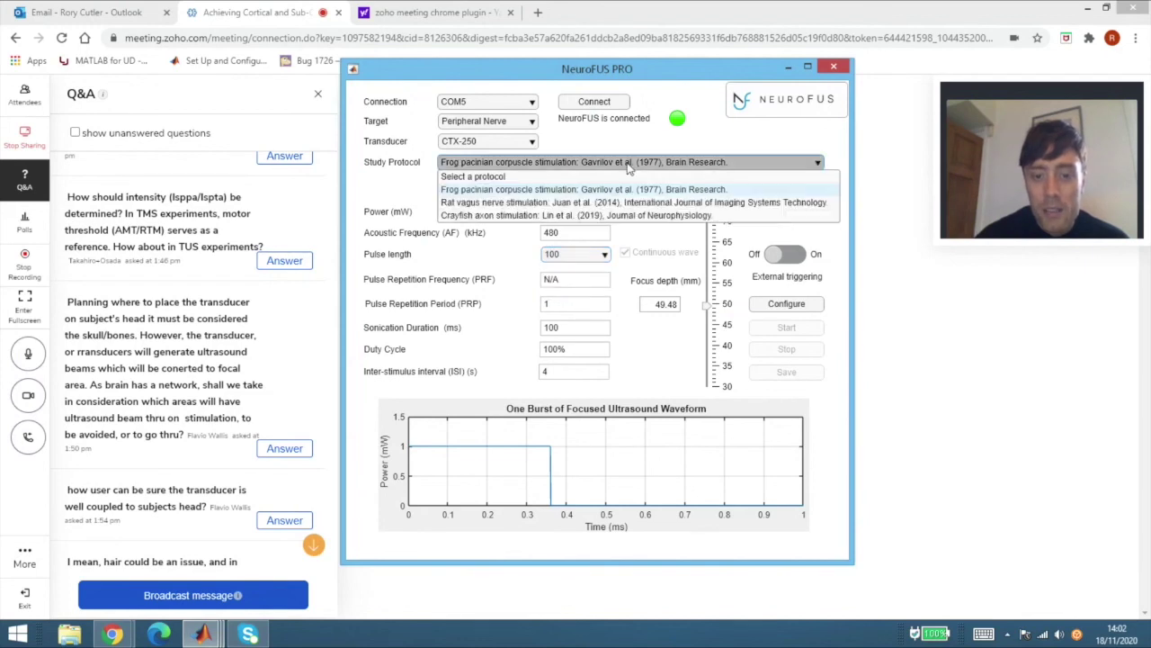
pyautogui.click(698, 261)
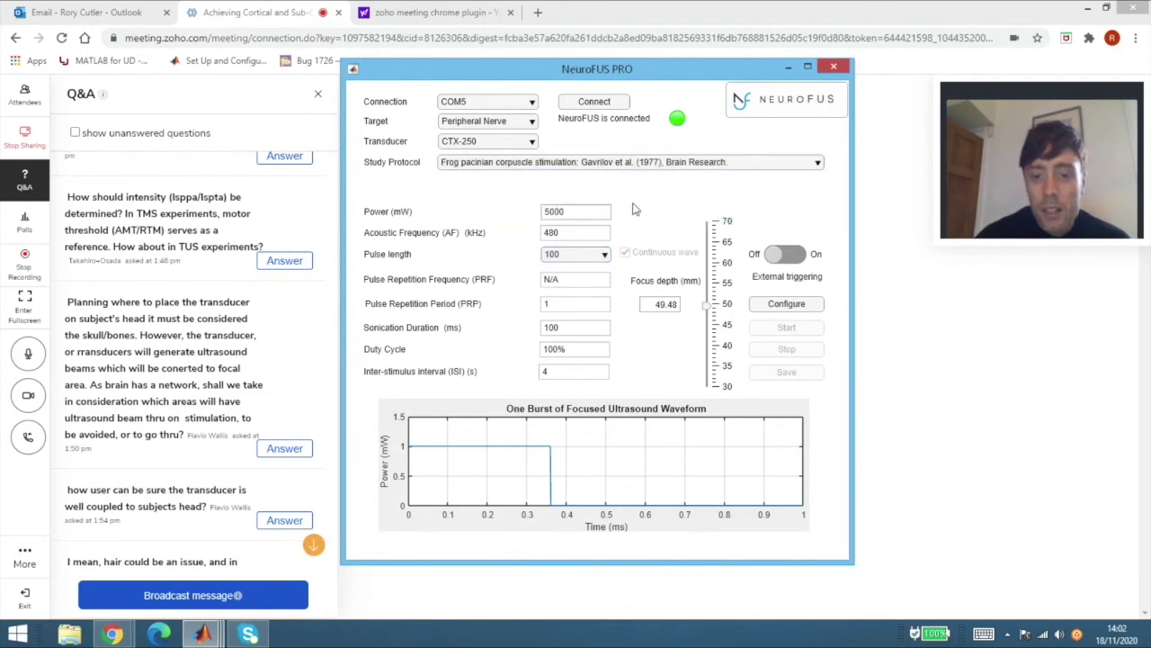
pyautogui.click(477, 121)
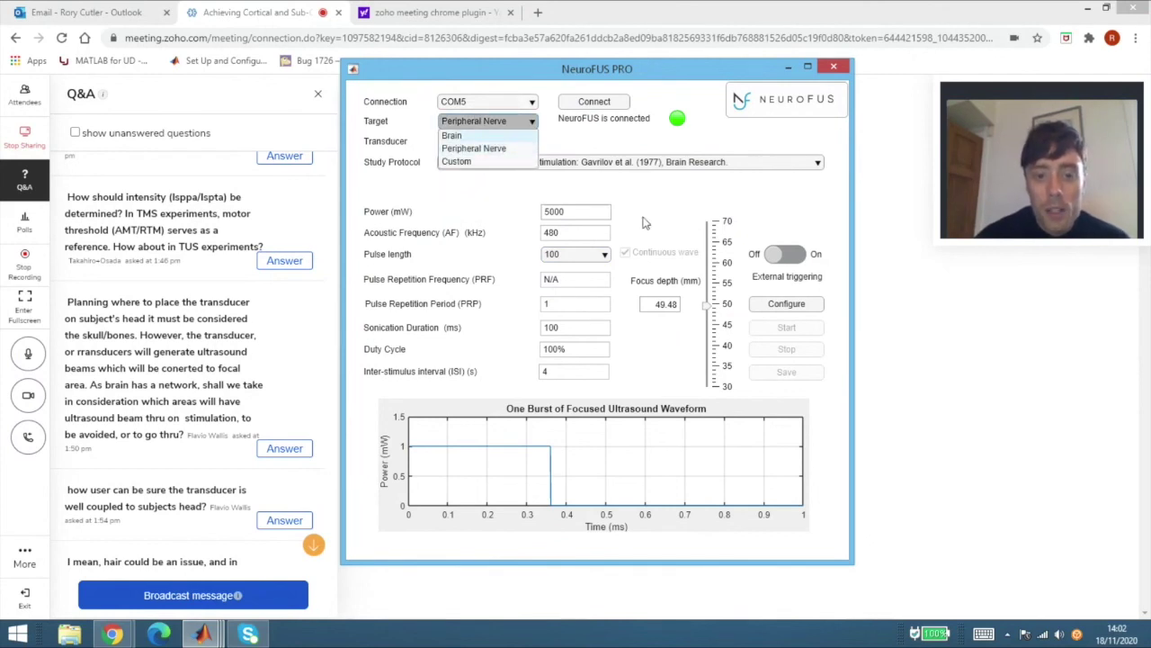
pyautogui.click(474, 148)
pyautogui.click(612, 162)
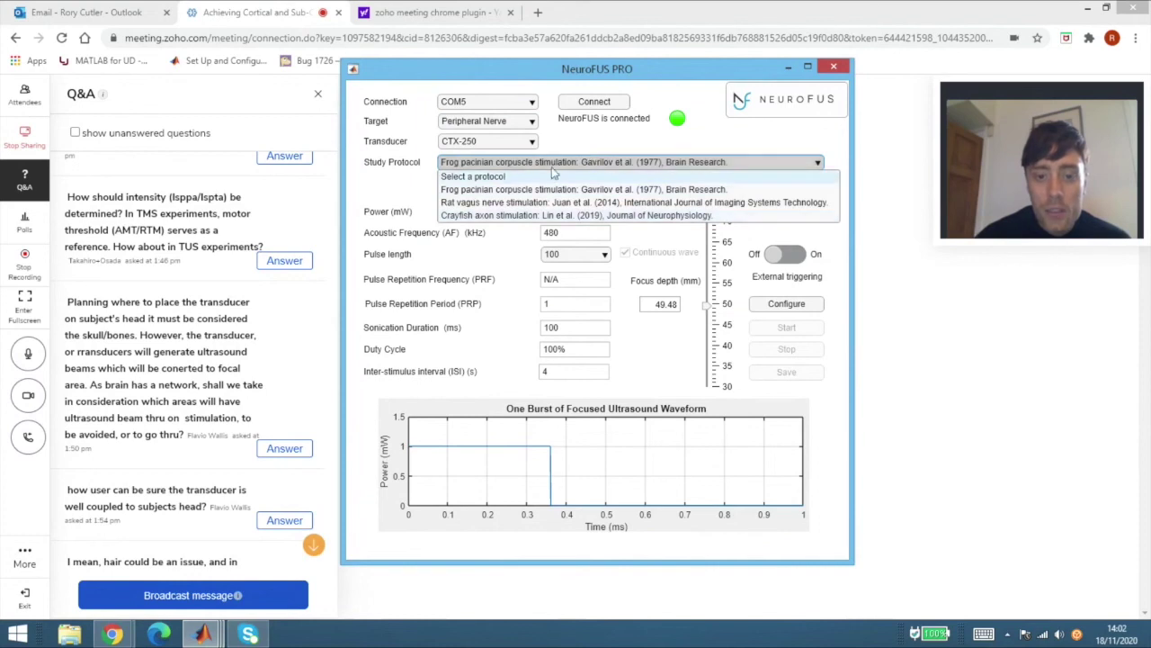
# Switch the target back to Brain and load the protocol of 1 ms pulses of 500 kHz pulsed at 1 kHz (thalamus)
pyautogui.click(504, 126)
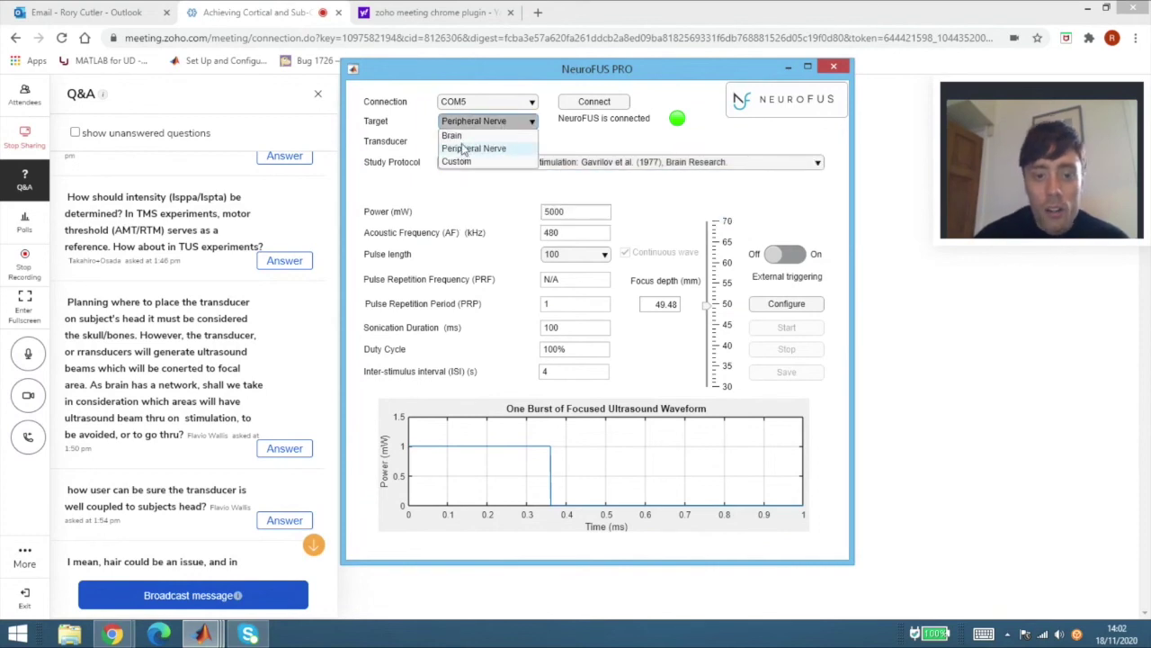
pyautogui.click(463, 135)
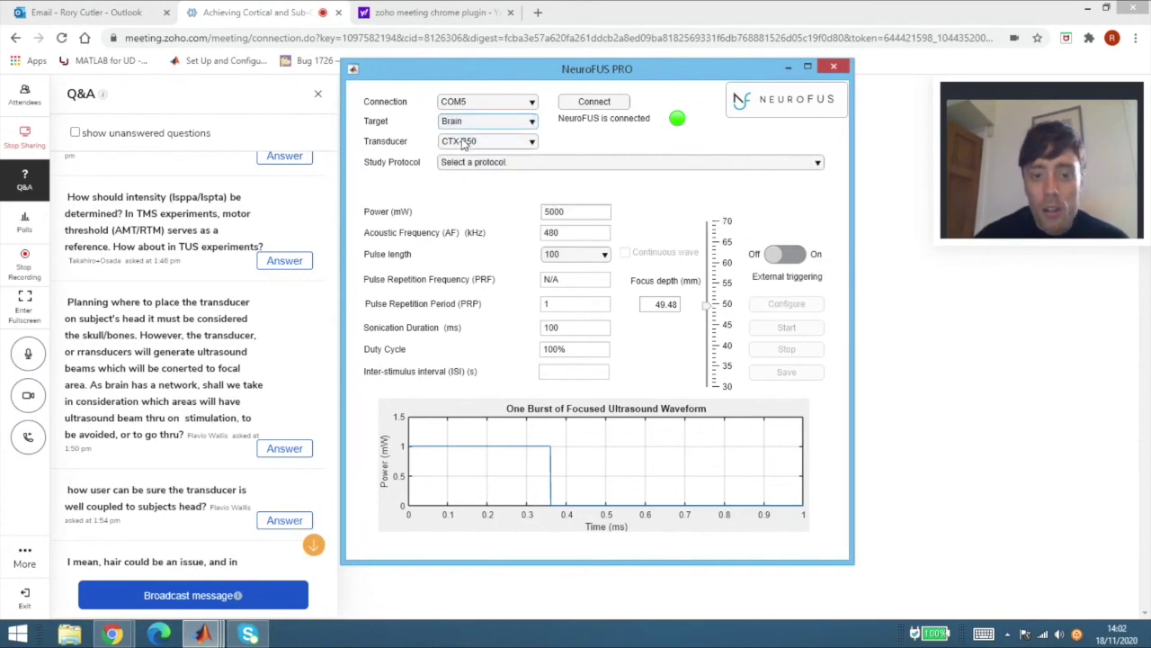
pyautogui.click(506, 166)
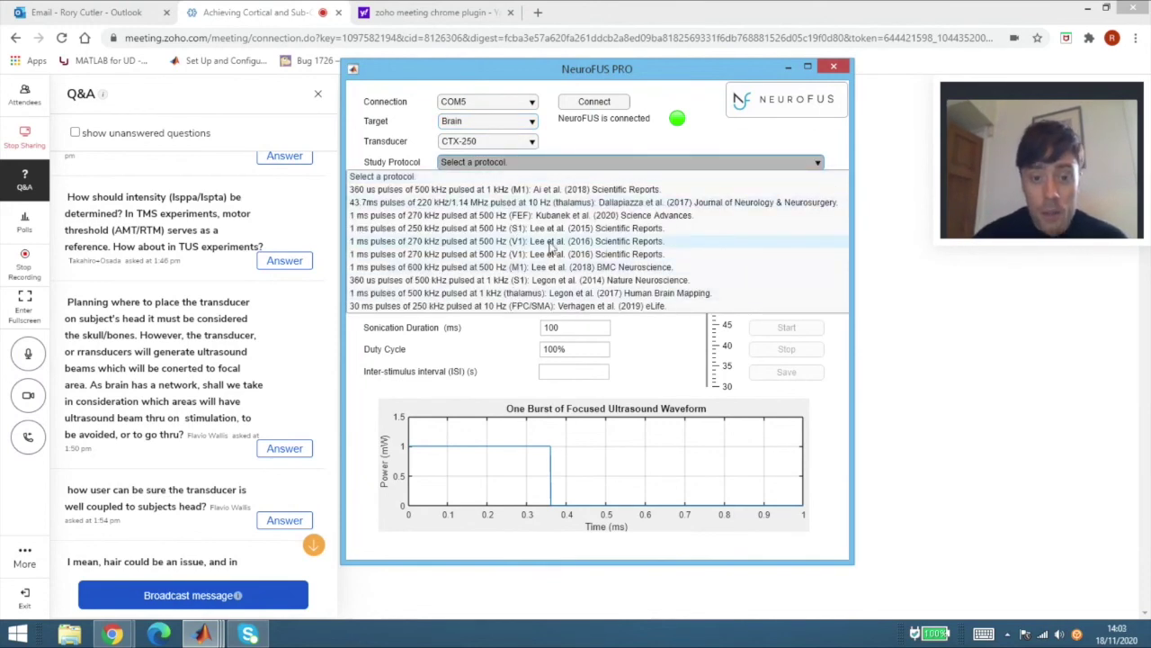
pyautogui.click(534, 294)
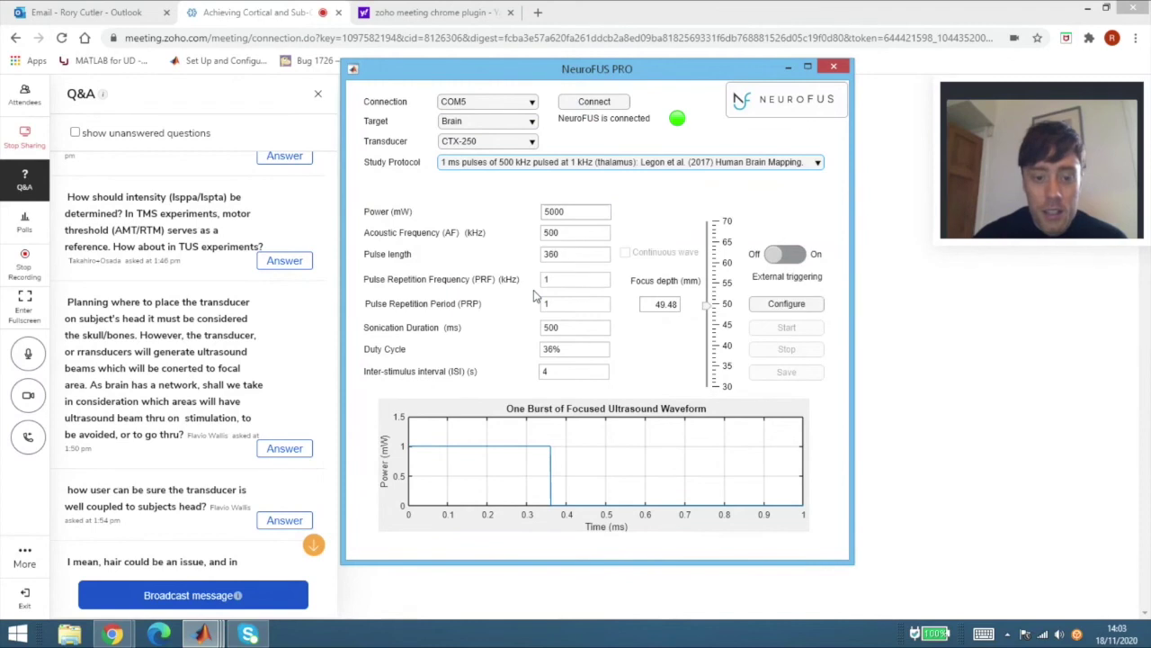
# Change the target to Custom and select the CTX-500 transducer
pyautogui.click(472, 125)
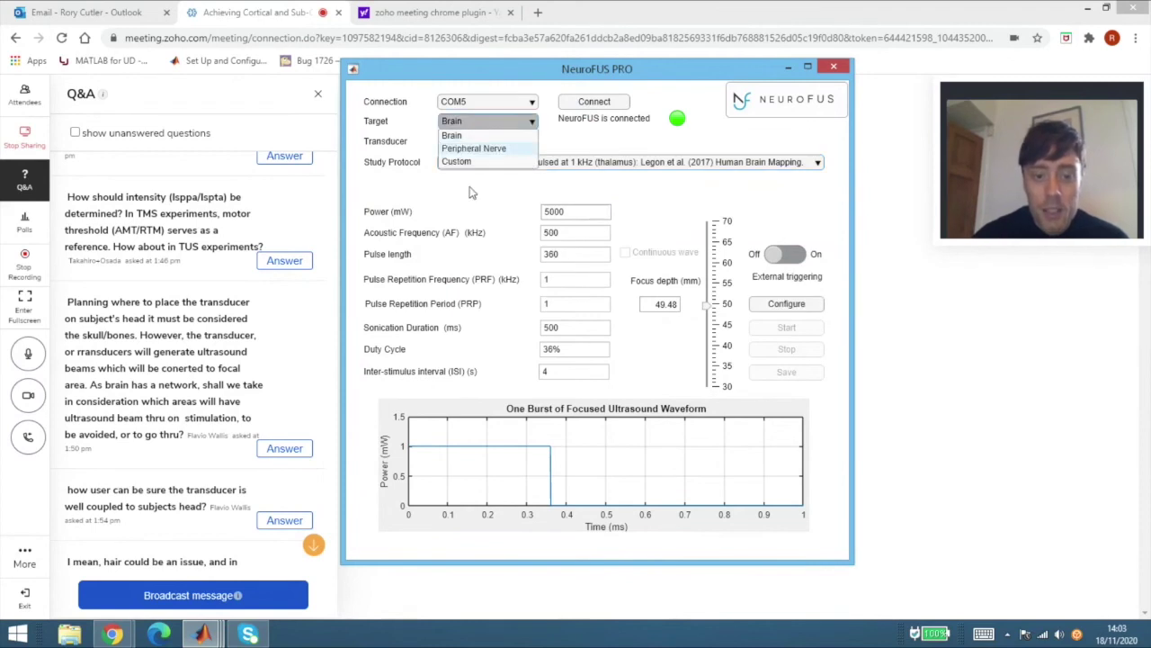
pyautogui.click(461, 162)
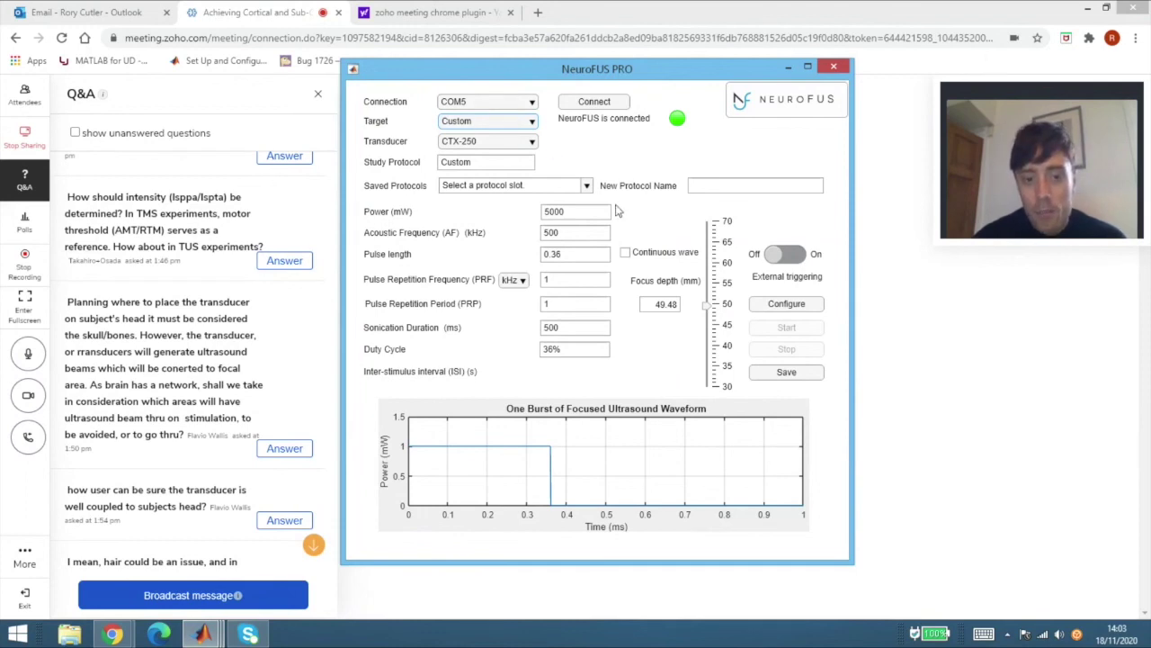
pyautogui.click(468, 146)
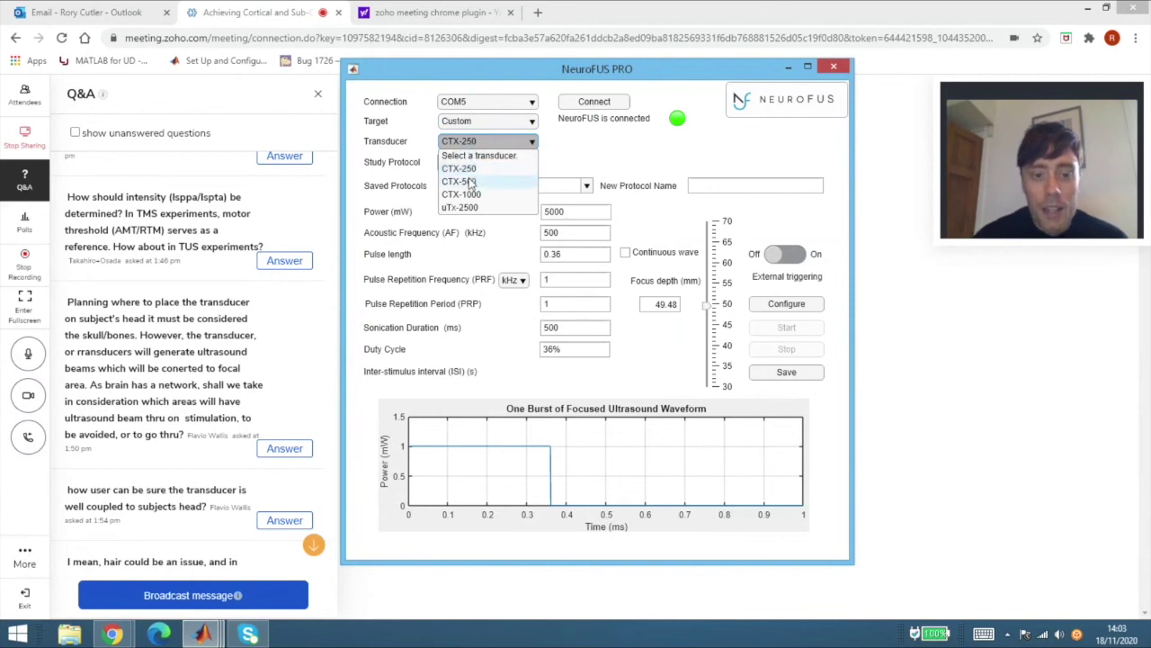
pyautogui.click(471, 181)
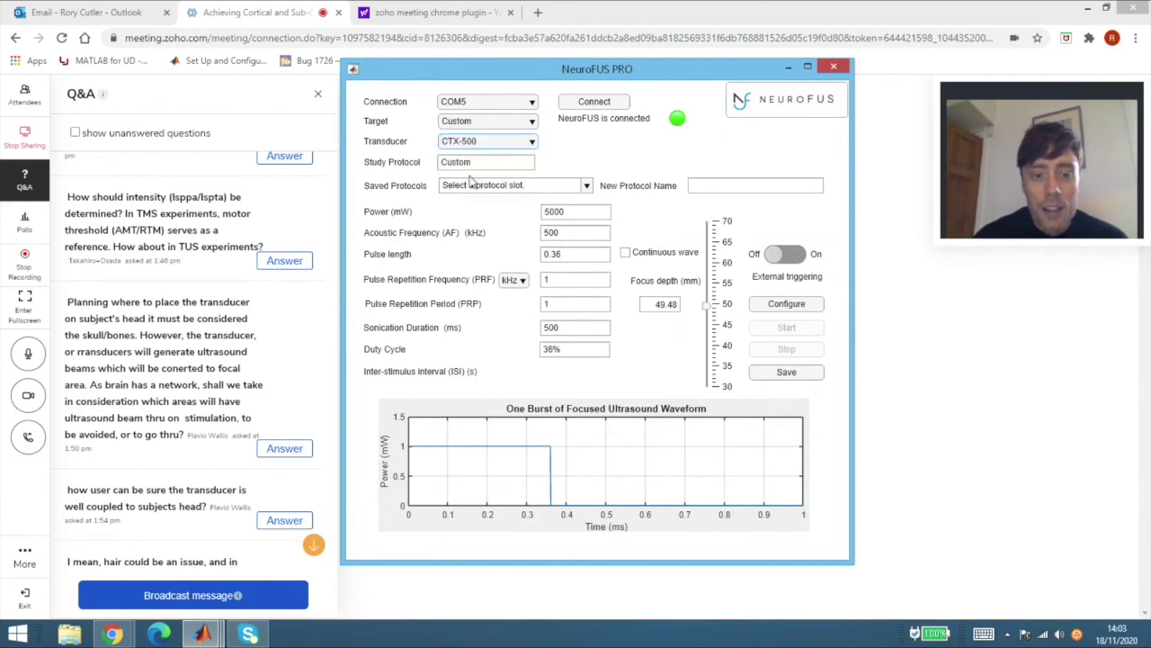
pyautogui.click(471, 121)
pyautogui.click(476, 162)
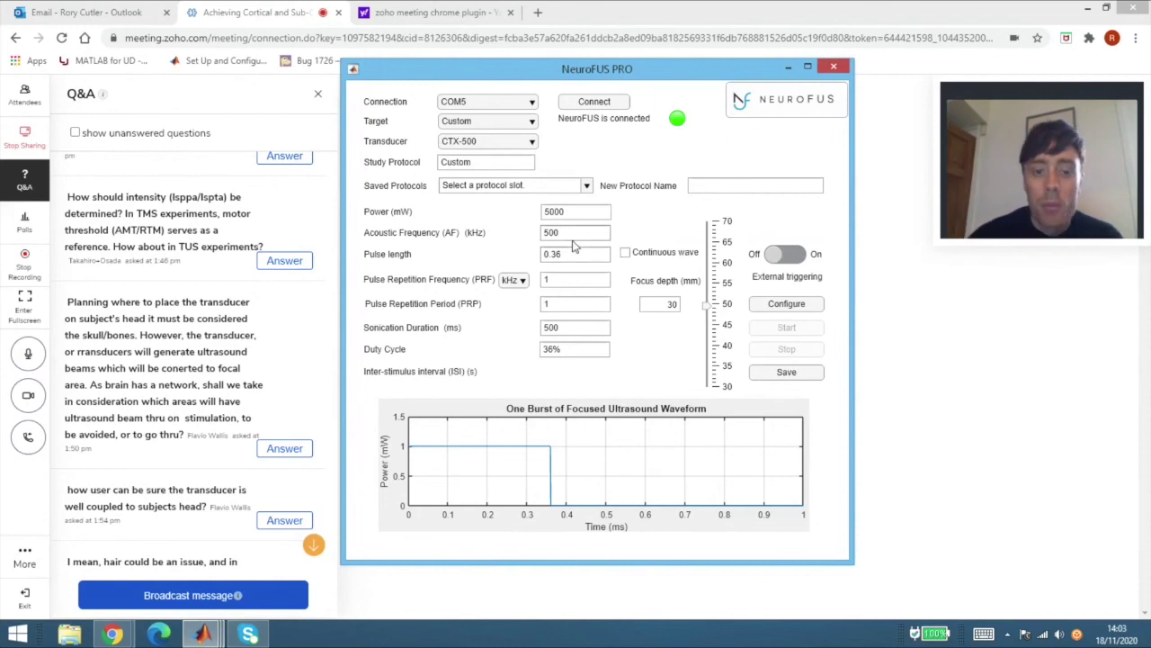
# Set the custom protocol's acoustic frequency to 550 kHz and the focus depth to about 53.65 mm
pyautogui.press('BackSpace')
pyautogui.press('BackSpace')
pyautogui.write('50')
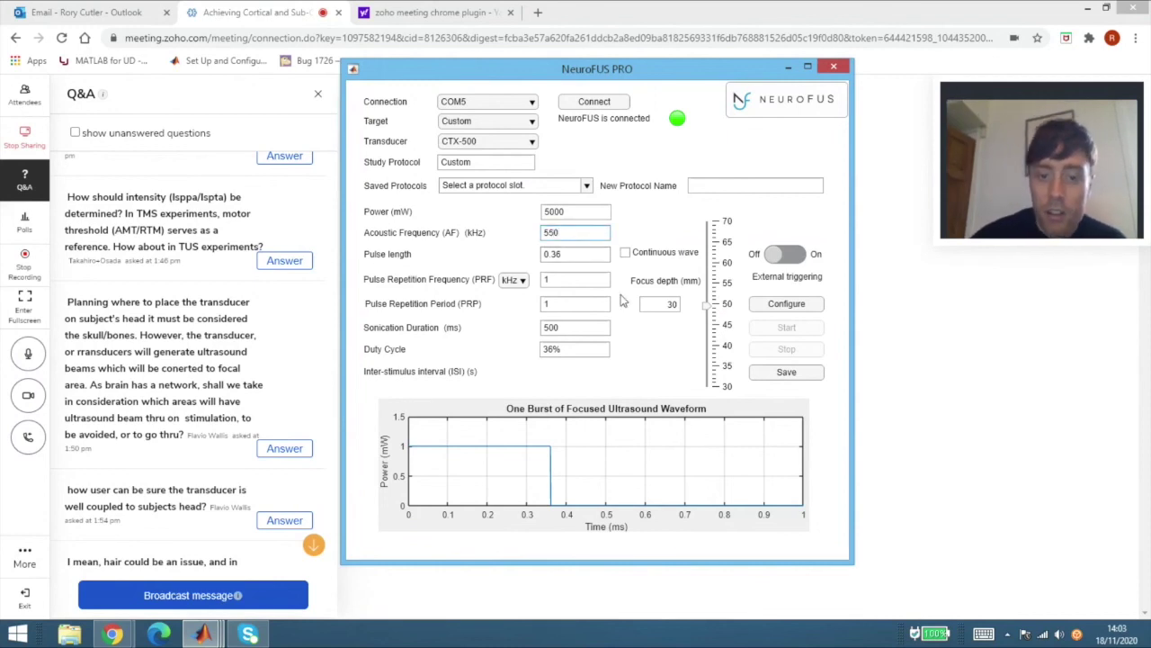
pyautogui.moveTo(707, 305); pyautogui.dragTo(707, 289)
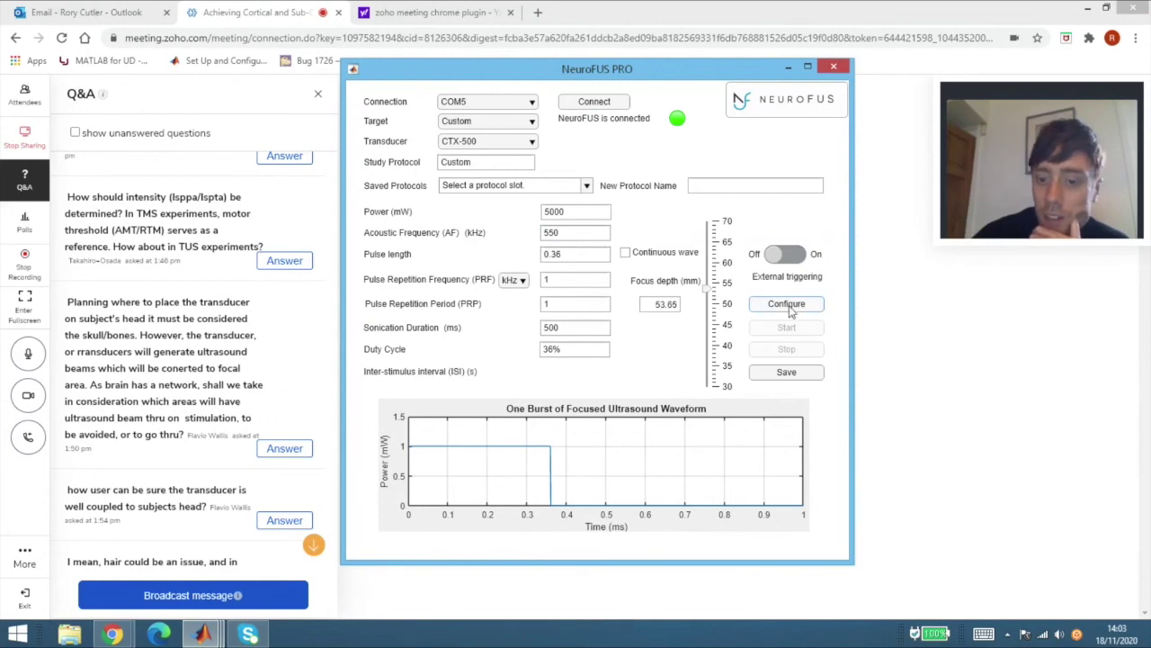
# Try to configure the device with the custom protocol, and return from the App Designer code to the NeuroFUS PRO window
pyautogui.click(789, 306)
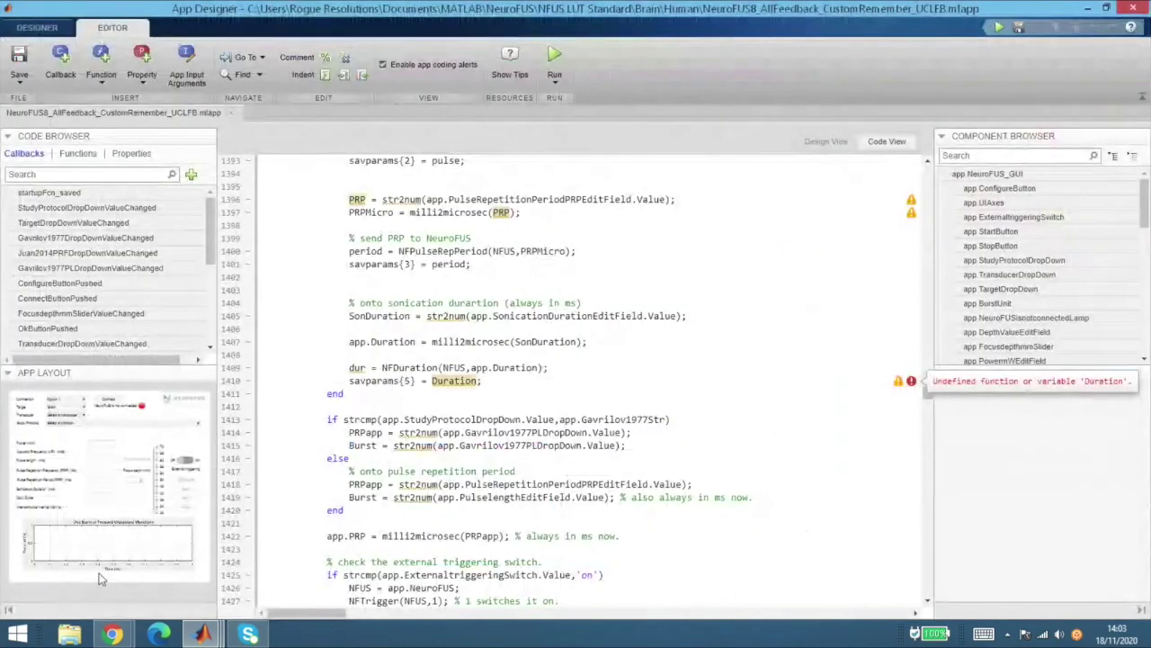
pyautogui.moveTo(202, 634)
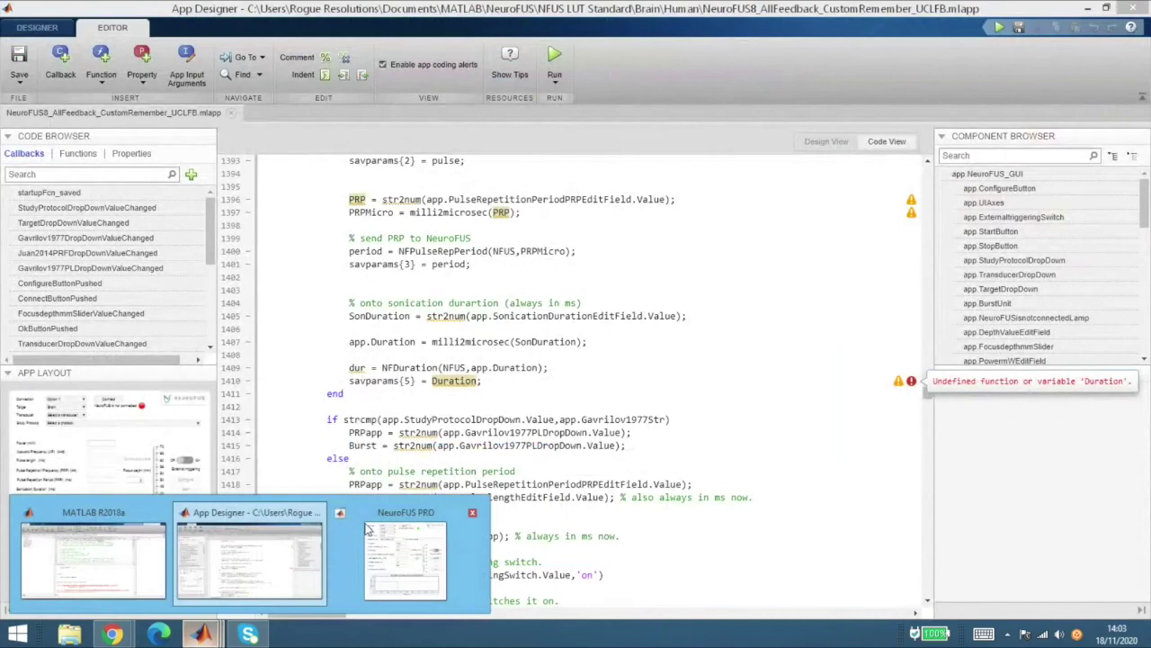
pyautogui.click(535, 562)
pyautogui.click(1087, 11)
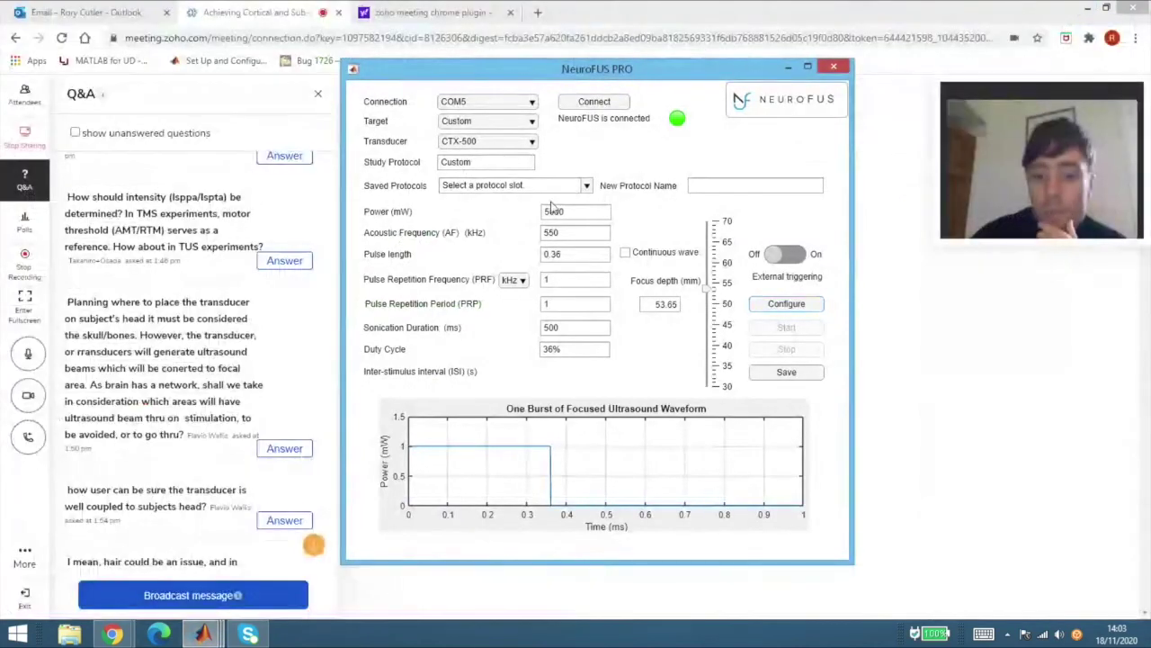